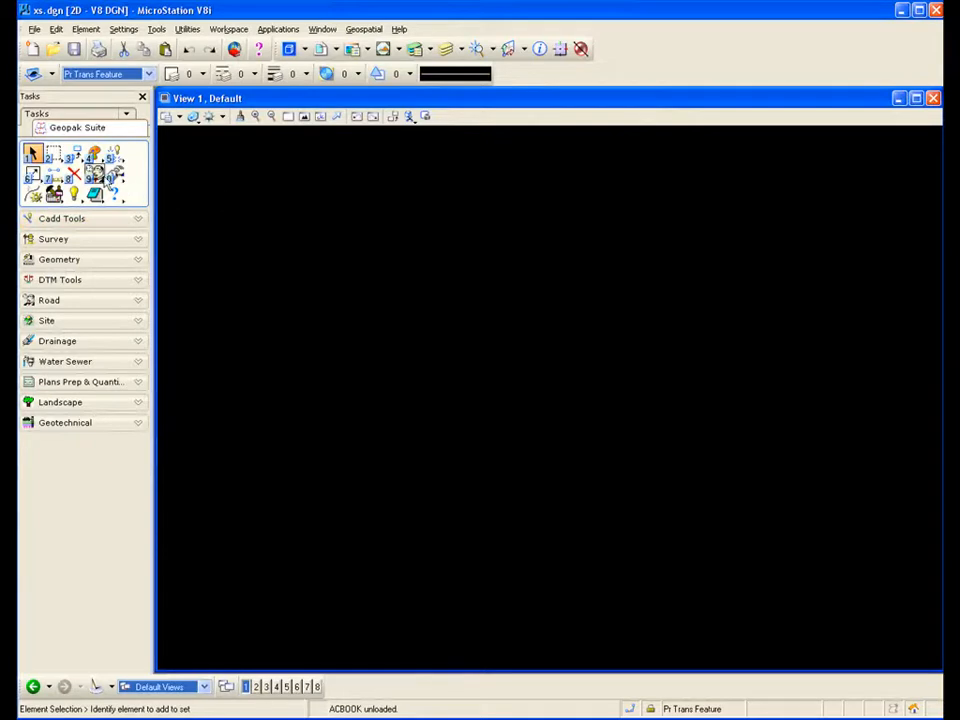
Open the class.prj road project from the Project Manager and close the element selection settings
{"action": "left_click", "coordinate": [93, 176]}
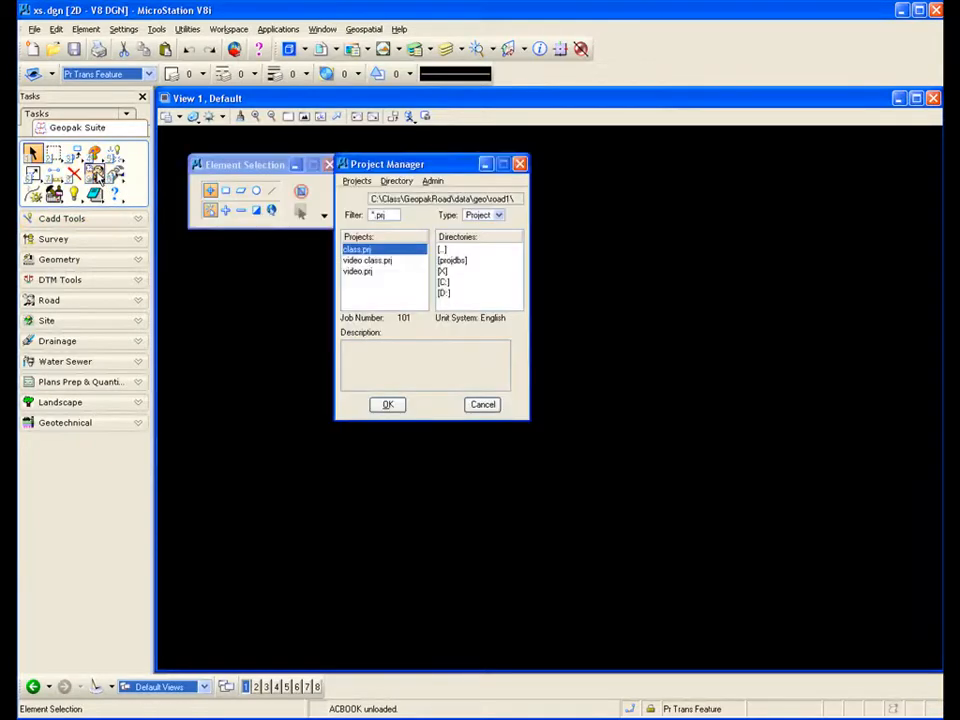
{"action": "left_click", "coordinate": [326, 168]}
{"action": "left_click", "coordinate": [328, 166]}
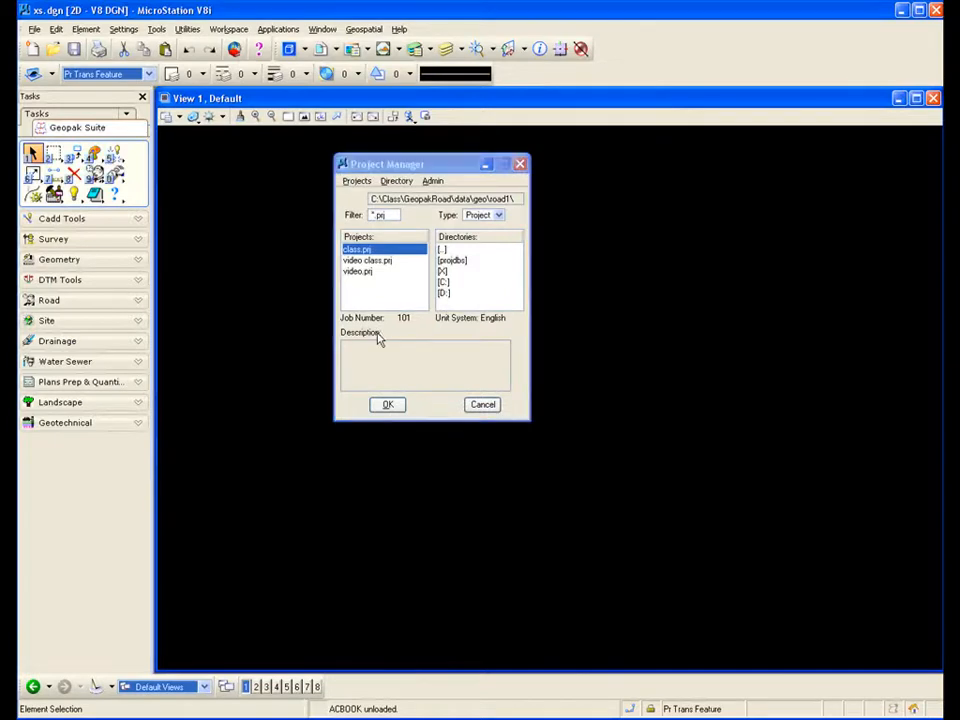
{"action": "left_click", "coordinate": [387, 404]}
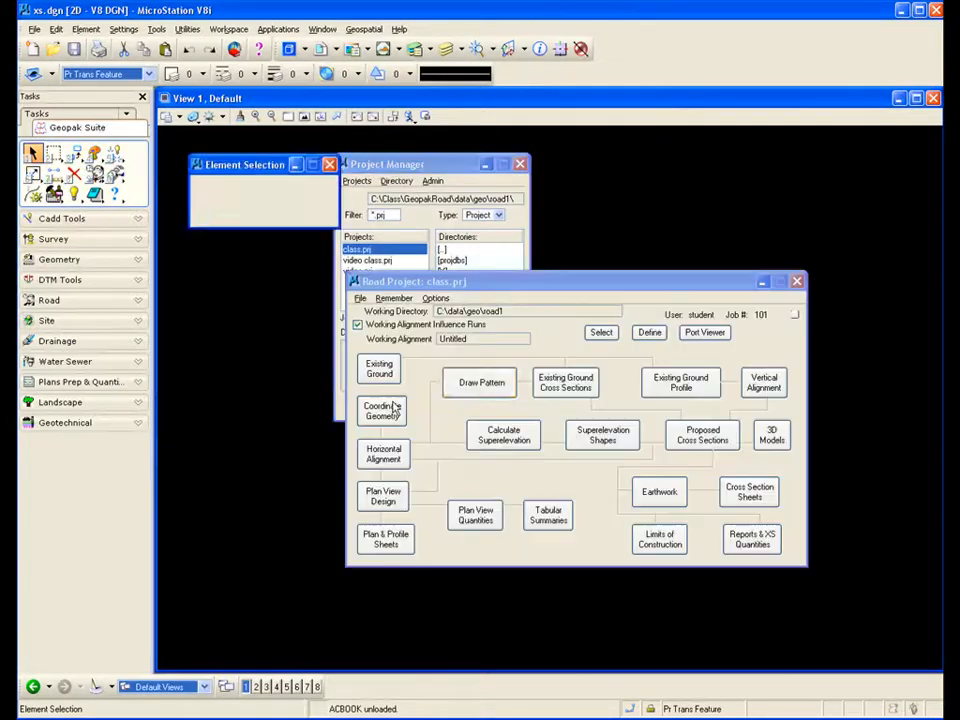
{"action": "left_click", "coordinate": [328, 166]}
{"action": "left_click_drag", "start_coordinate": [513, 287], "coordinate": [488, 215]}
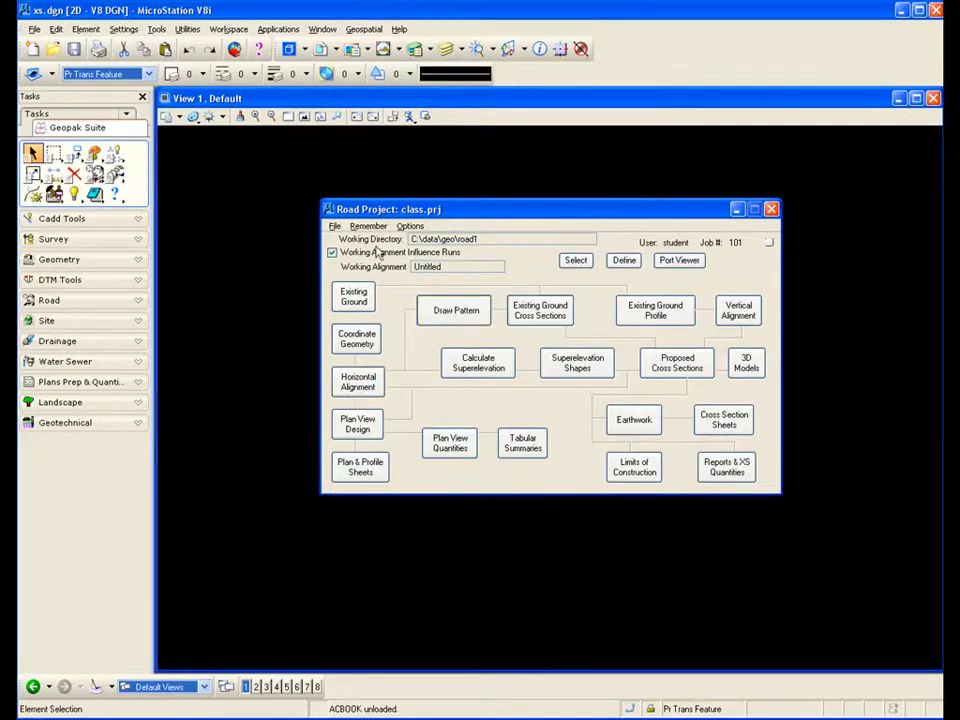
Switch to the recently used drawing patt.dgn and move the road project window clear of the alignment
{"action": "left_click", "coordinate": [35, 29]}
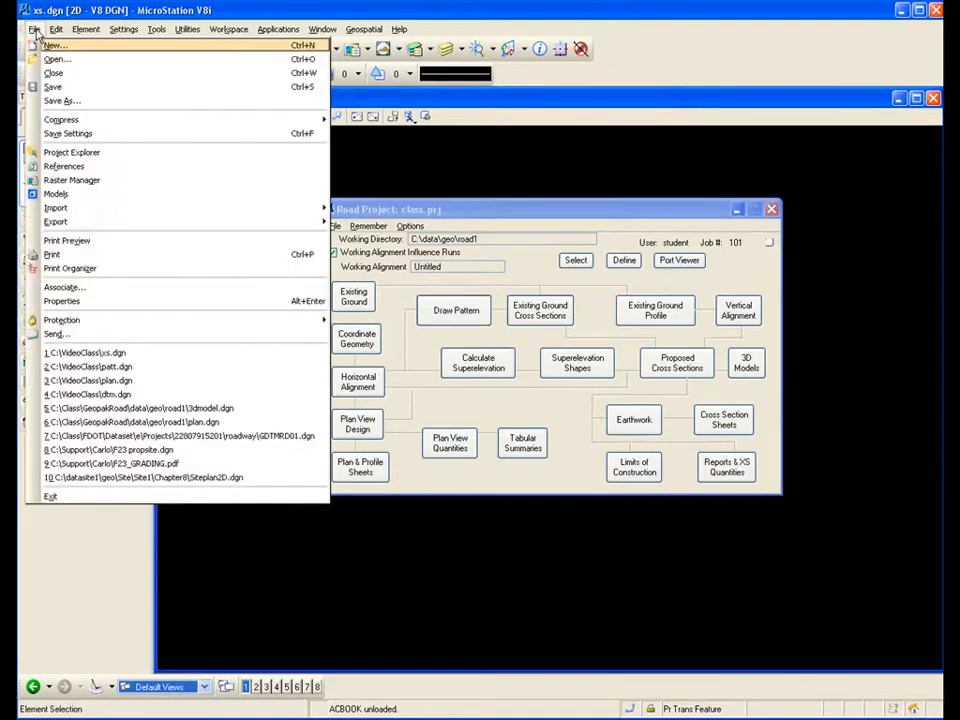
{"action": "left_click", "coordinate": [117, 366]}
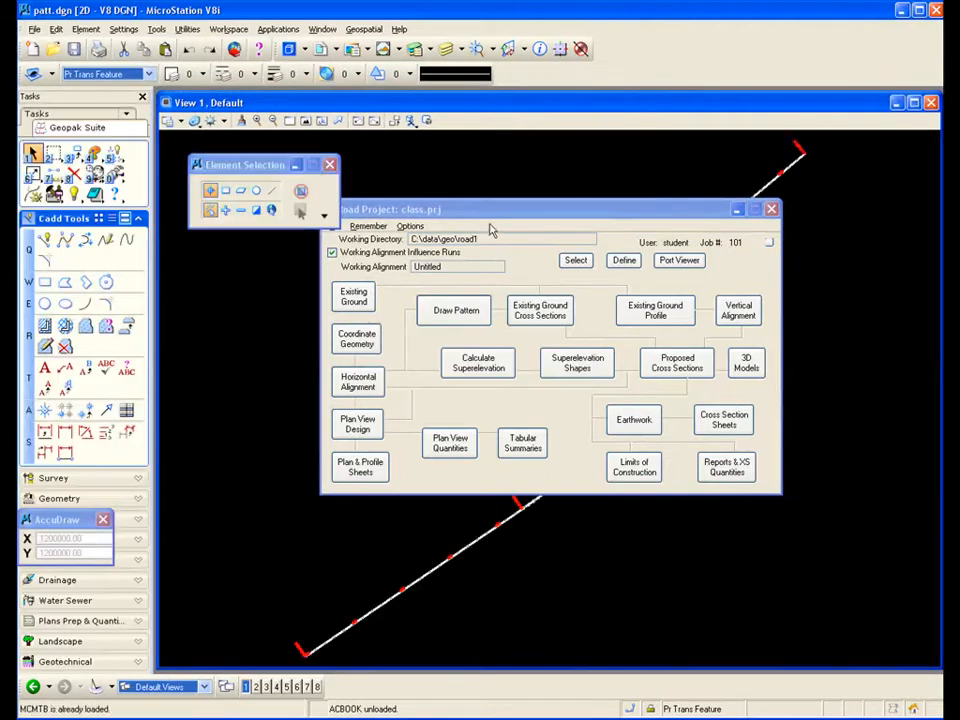
{"action": "left_click", "coordinate": [331, 166]}
{"action": "mouse_move", "coordinate": [475, 210]}
{"action": "left_mouse_down"}
{"action": "mouse_move", "coordinate": [530, 259]}
{"action": "mouse_move", "coordinate": [605, 527]}
{"action": "mouse_move", "coordinate": [320, 183]}
{"action": "mouse_move", "coordinate": [302, 116]}
{"action": "left_mouse_up"}
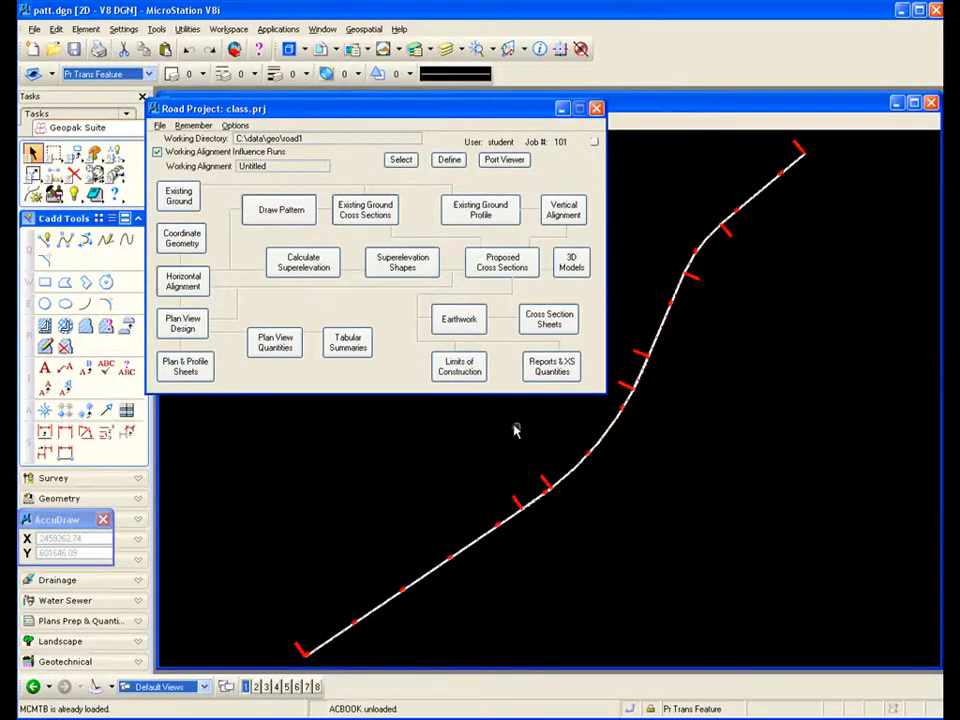
Start Draw Pattern from the road project with the Untitled run and arrange the windows clear of the alignment
{"action": "left_click", "coordinate": [282, 211]}
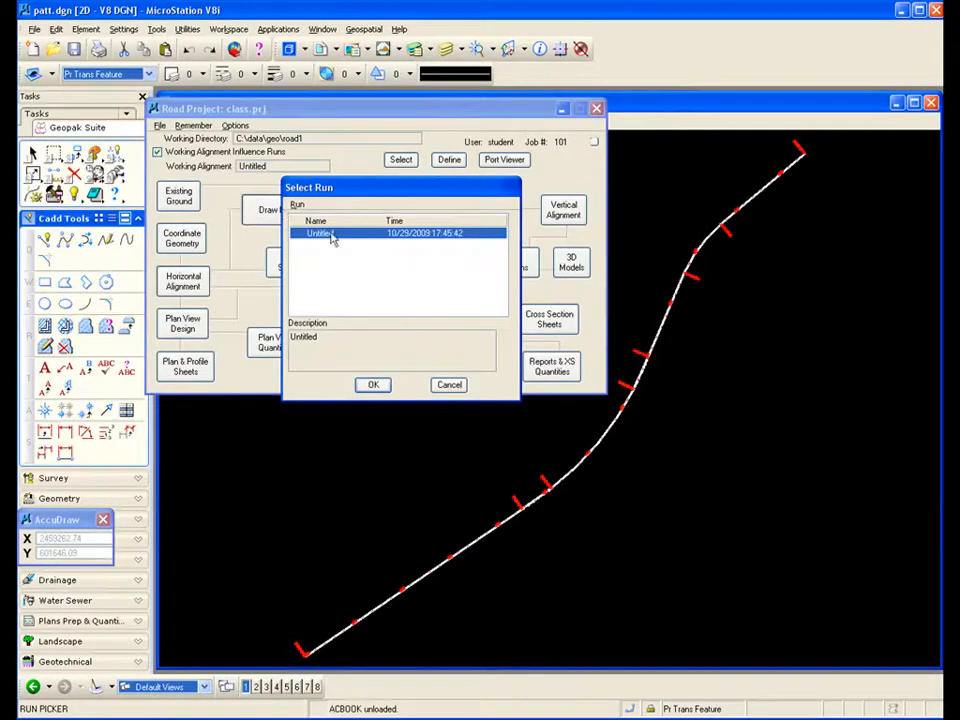
{"action": "left_click", "coordinate": [373, 386]}
{"action": "mouse_move", "coordinate": [280, 110]}
{"action": "left_mouse_down"}
{"action": "mouse_move", "coordinate": [462, 580]}
{"action": "mouse_move", "coordinate": [585, 630]}
{"action": "mouse_move", "coordinate": [602, 659]}
{"action": "left_mouse_up"}
{"action": "mouse_move", "coordinate": [238, 180]}
{"action": "left_mouse_down"}
{"action": "mouse_move", "coordinate": [312, 229]}
{"action": "mouse_move", "coordinate": [381, 170]}
{"action": "left_mouse_up"}
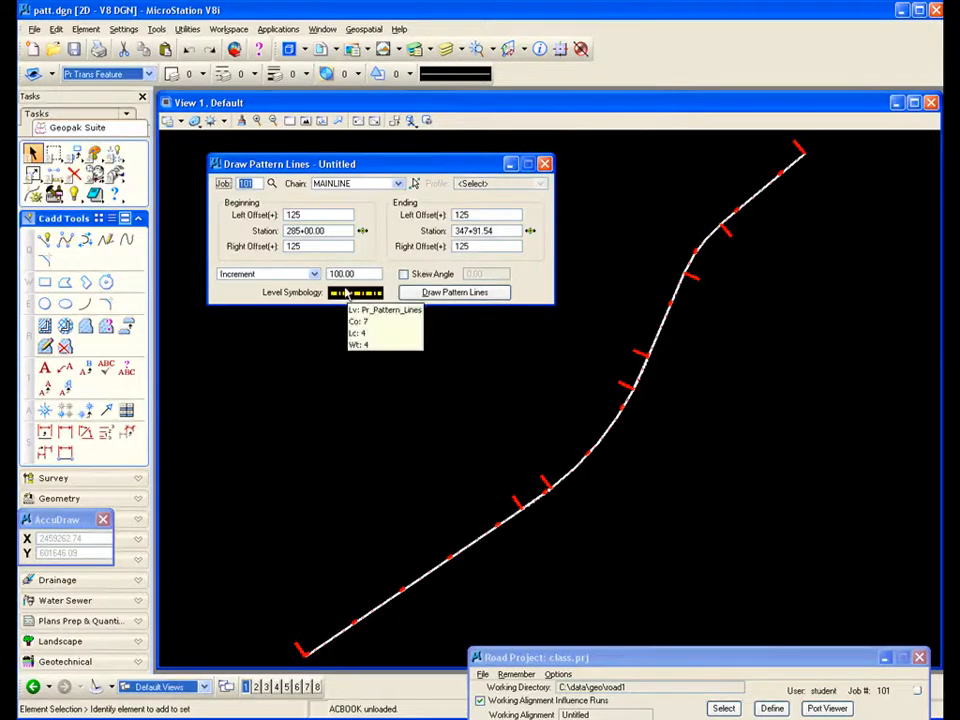
Set the pattern lines to be placed by Increment with a spacing of 50
{"action": "left_click", "coordinate": [314, 274]}
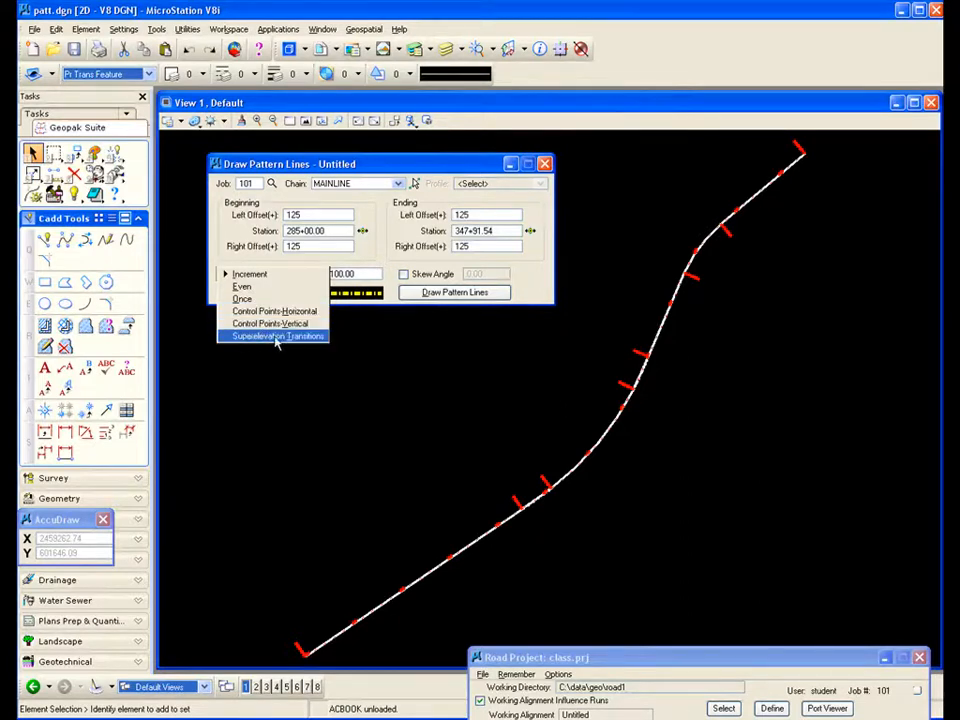
{"action": "left_click", "coordinate": [269, 284]}
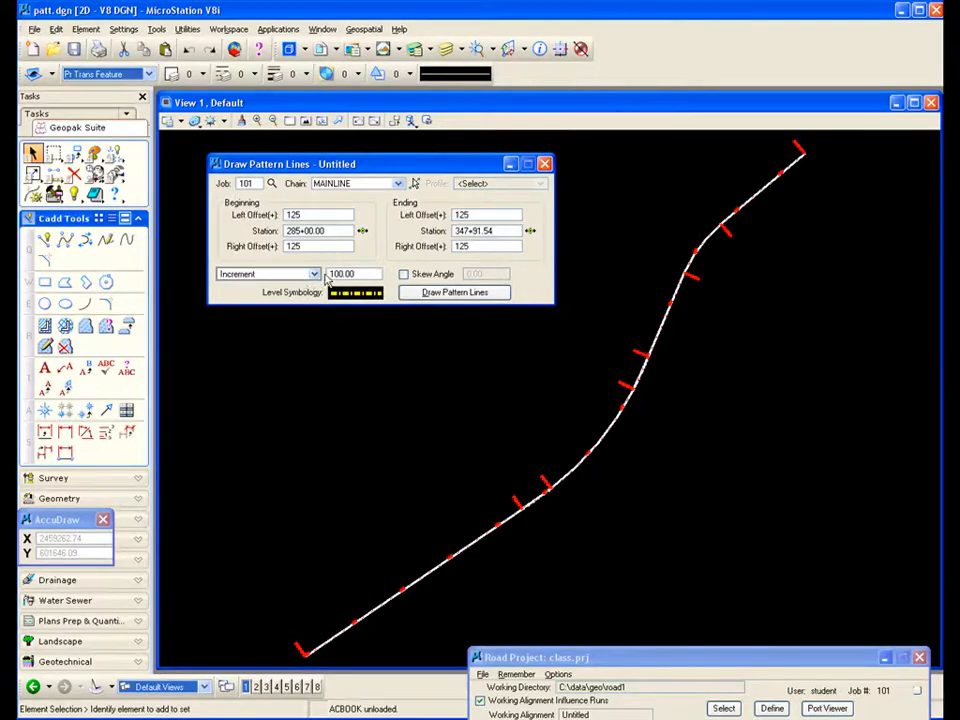
{"action": "double_click", "coordinate": [350, 274]}
{"action": "type", "text": "50"}
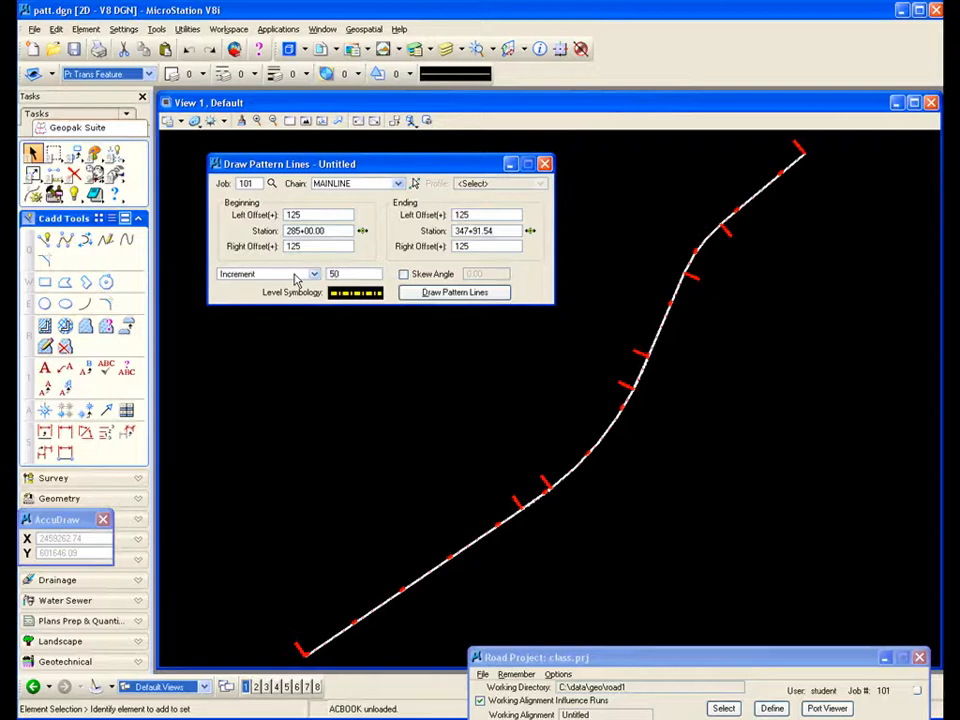
{"action": "key", "text": "Tab"}
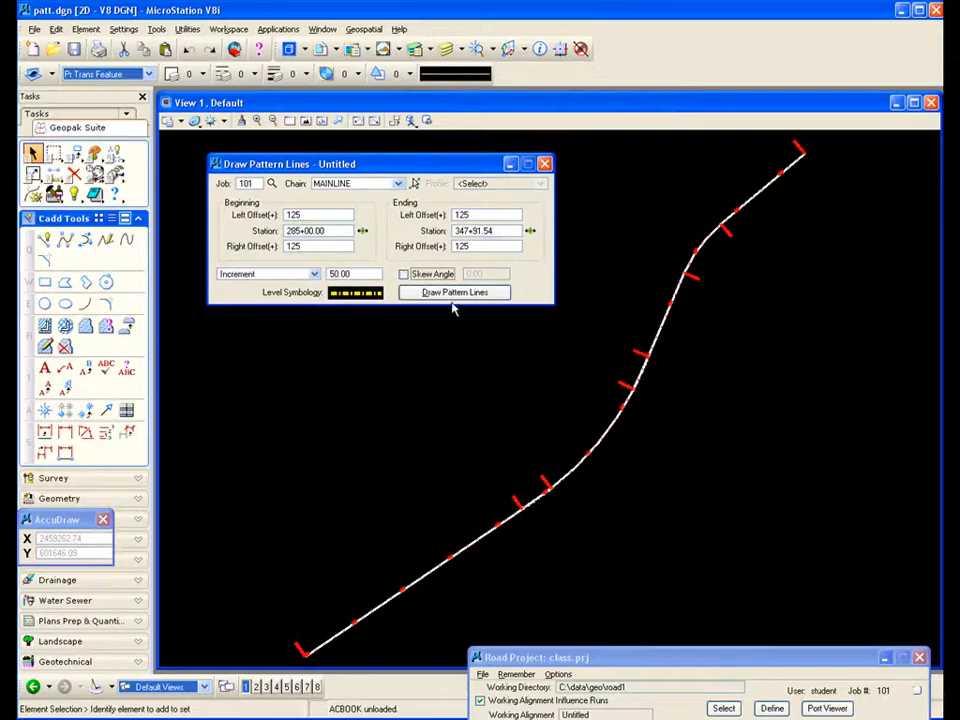
Accept the Pr_Pattern_Lines level symbology and draw the pattern lines along the MAINLINE chain with 125 offsets on both sides
{"action": "left_click", "coordinate": [355, 294]}
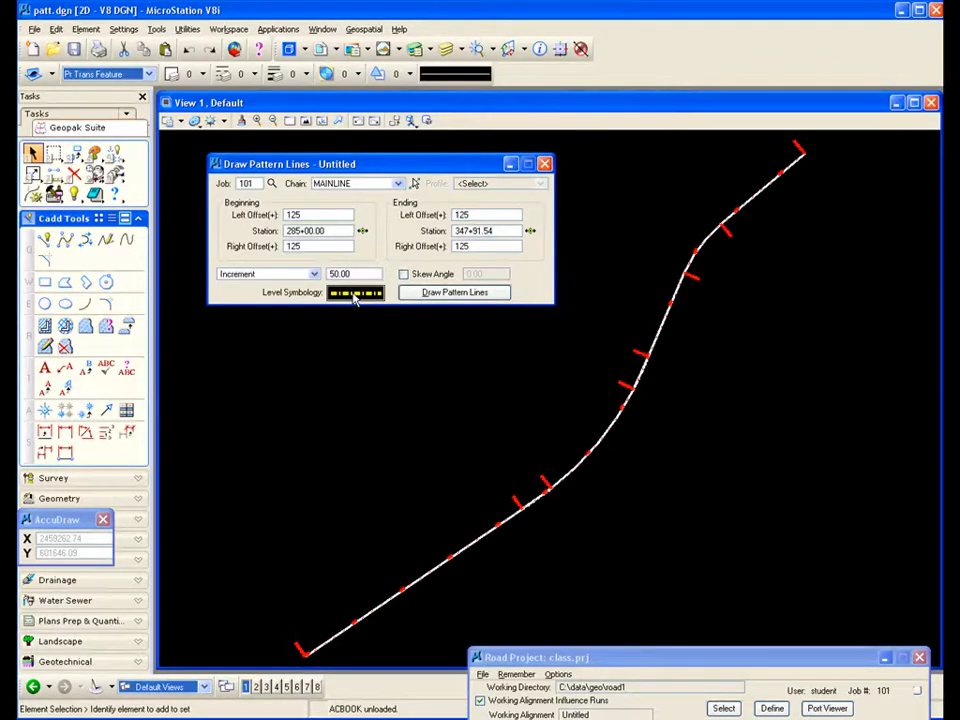
{"action": "mouse_move", "coordinate": [625, 192]}
{"action": "left_mouse_down"}
{"action": "mouse_move", "coordinate": [310, 331]}
{"action": "mouse_move", "coordinate": [295, 322]}
{"action": "left_mouse_up"}
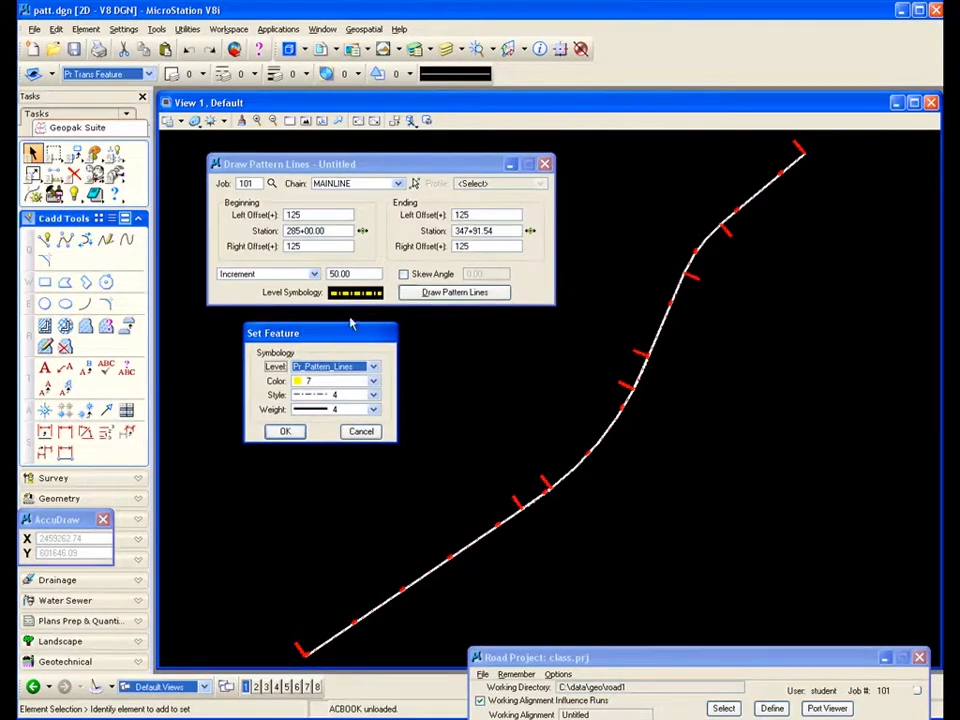
{"action": "left_click", "coordinate": [285, 432]}
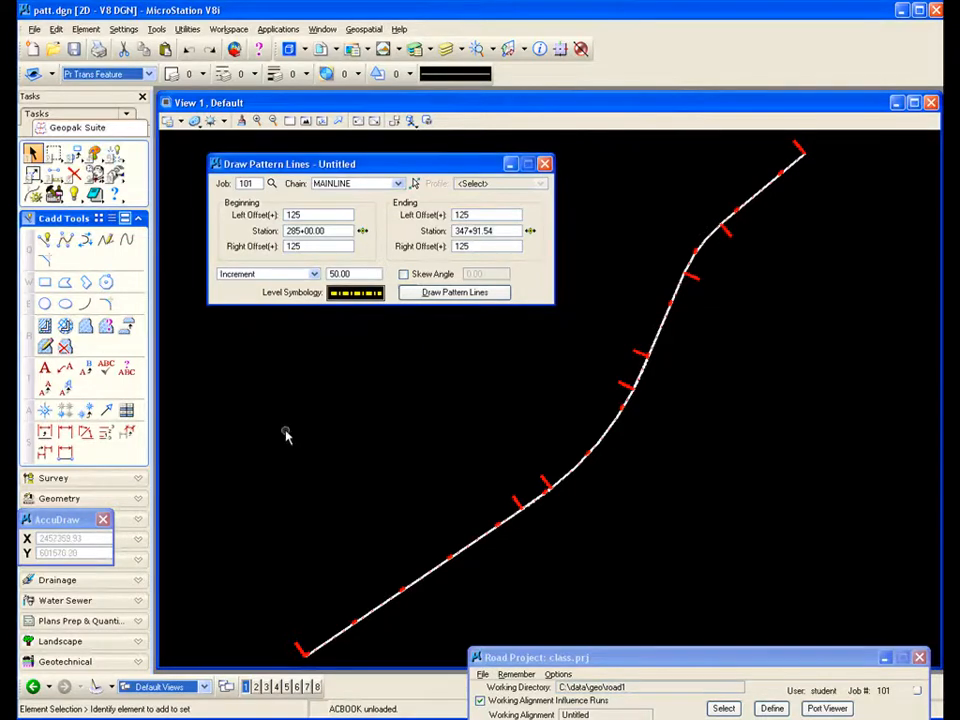
{"action": "left_click", "coordinate": [454, 293]}
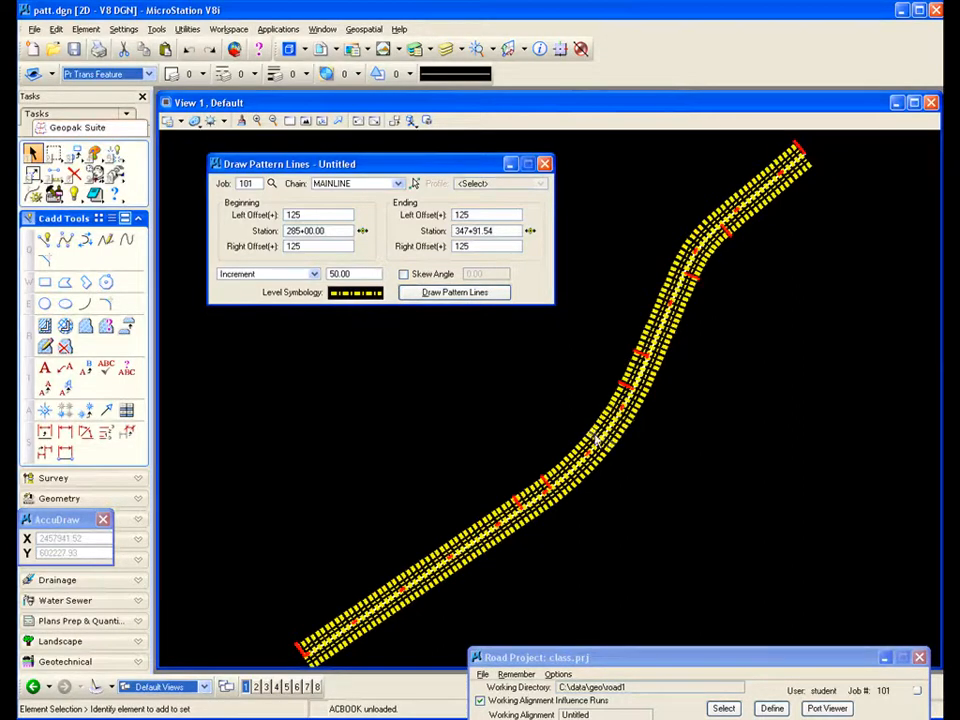
{"action": "scroll", "coordinate": [602, 442], "scroll_direction": "up", "scroll_amount": 2}
{"action": "scroll", "coordinate": [602, 440], "scroll_direction": "up", "scroll_amount": 2}
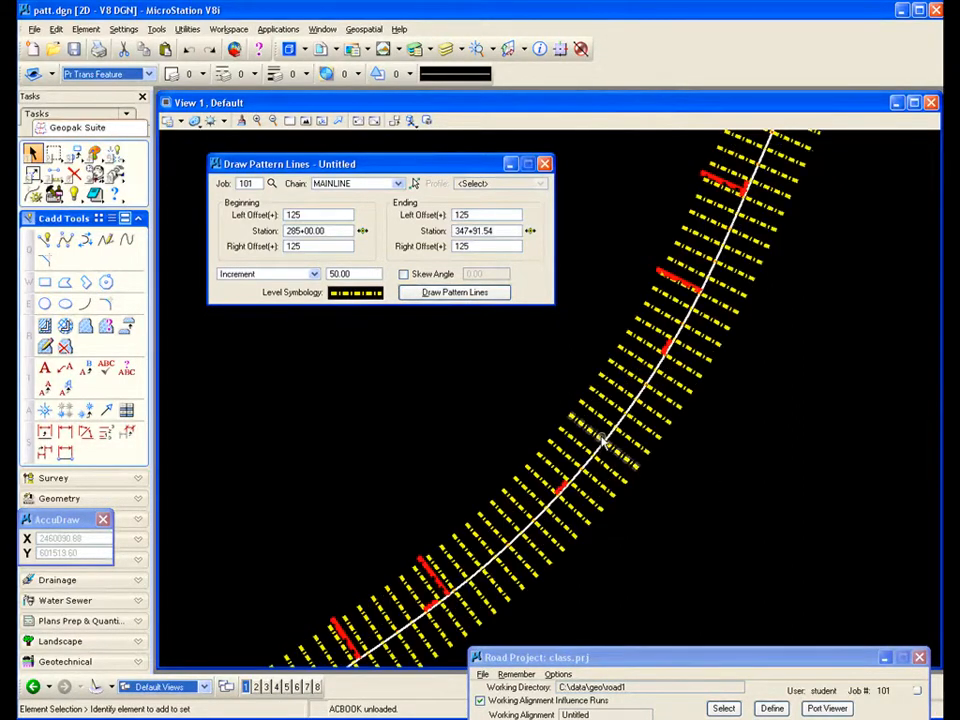
{"action": "scroll", "coordinate": [600, 430], "scroll_direction": "down", "scroll_amount": 1}
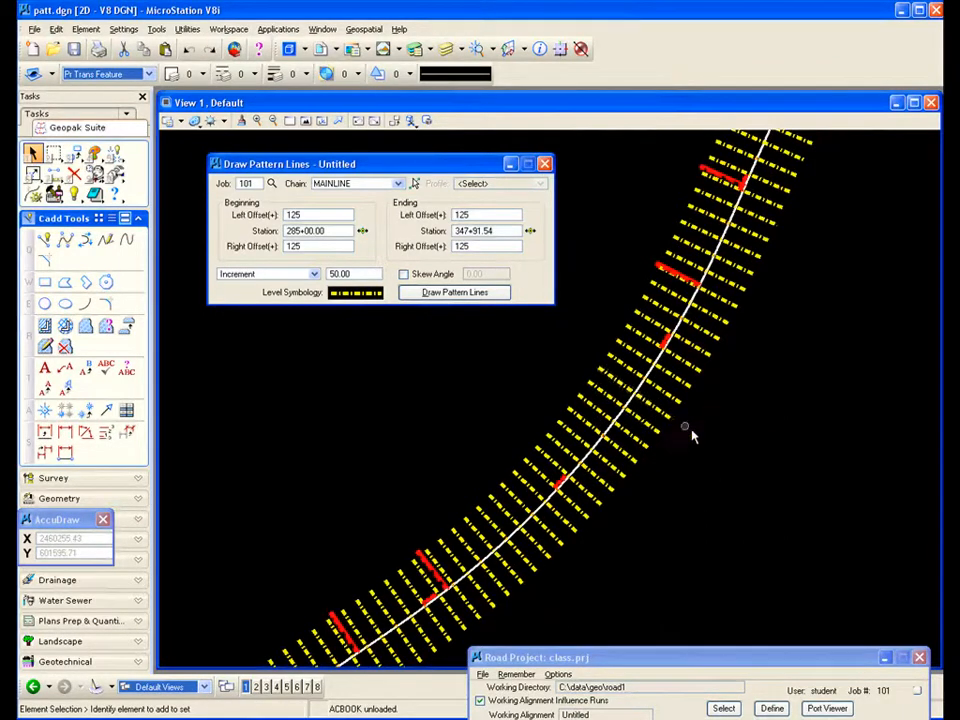
Extend three adjacent pattern lines outward on the outer side of the middle curve, to about 550 units long, using Extend Line
{"action": "left_click_drag", "start_coordinate": [364, 164], "coordinate": [322, 146]}
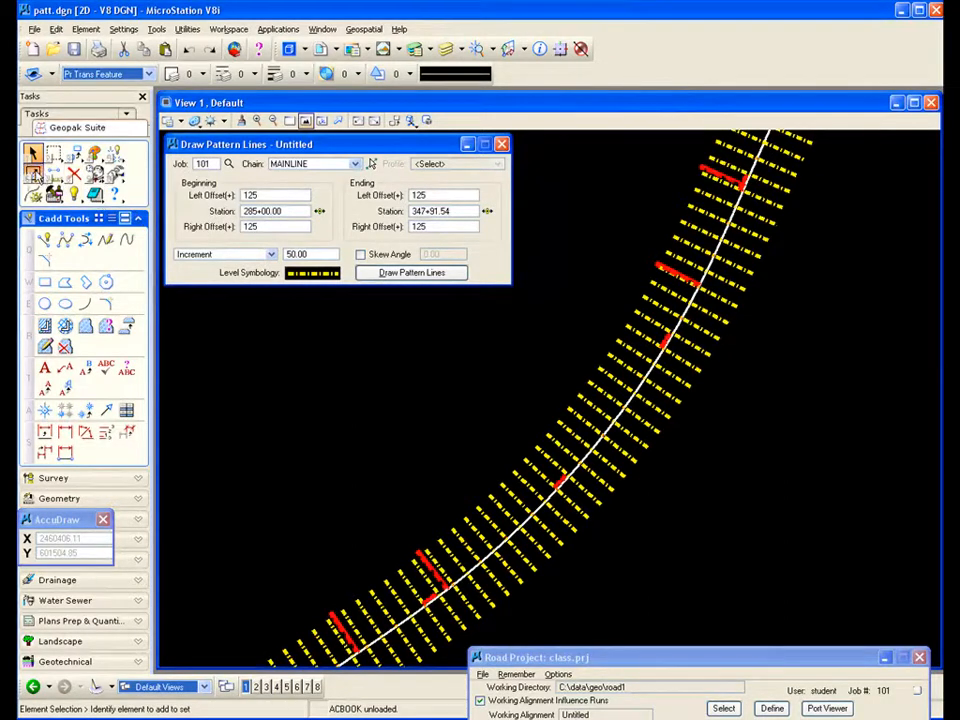
{"action": "left_click", "coordinate": [36, 176]}
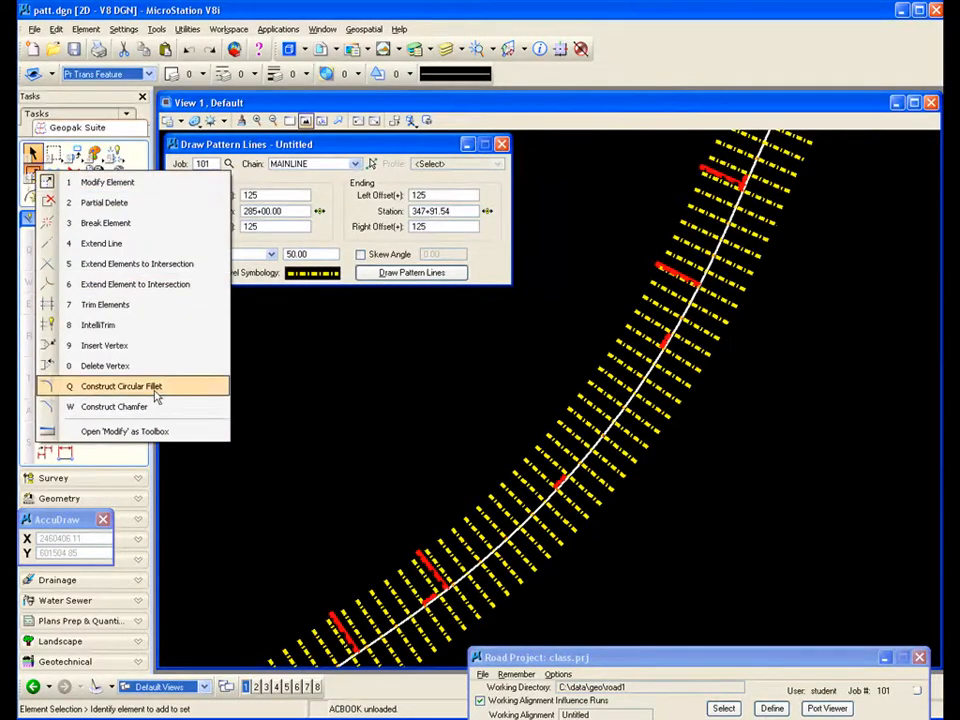
{"action": "left_click", "coordinate": [124, 431]}
{"action": "left_click_drag", "start_coordinate": [286, 427], "coordinate": [313, 322]}
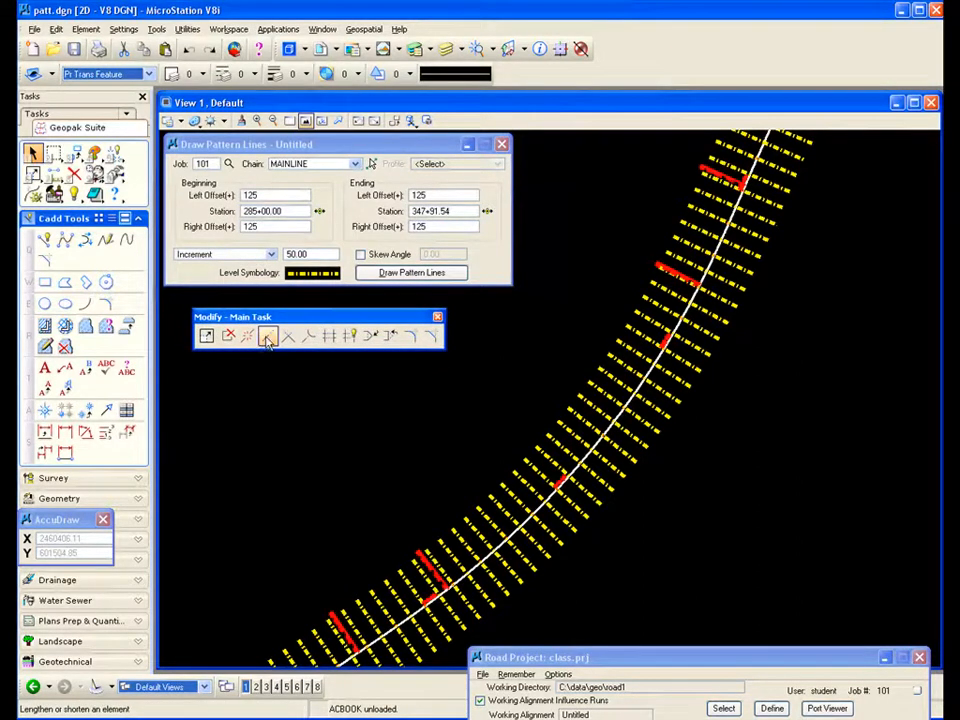
{"action": "left_click", "coordinate": [268, 337]}
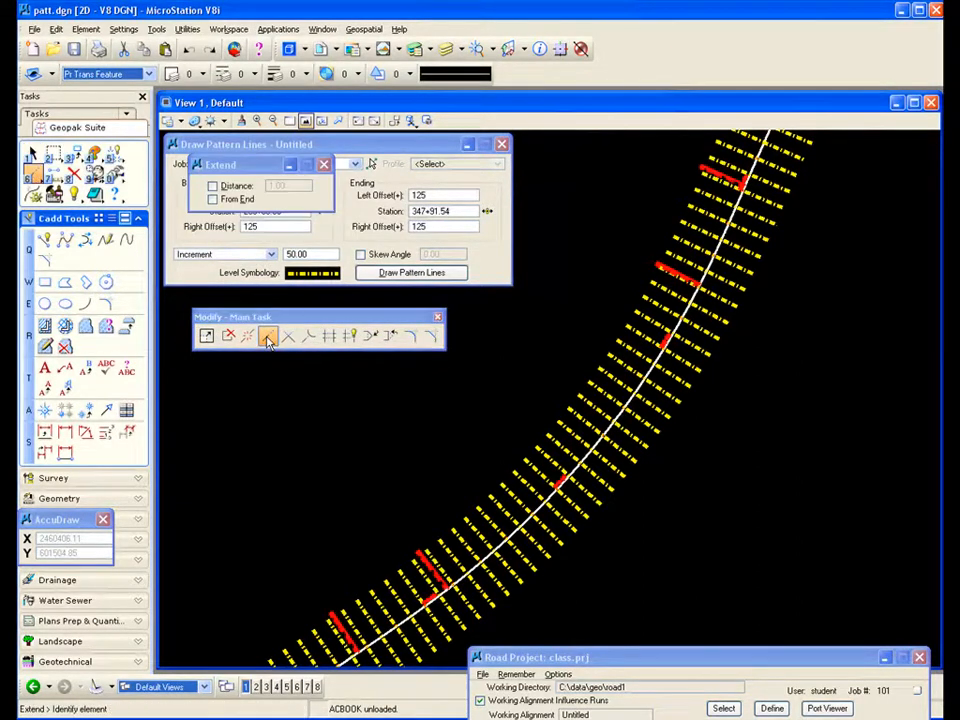
{"action": "left_click", "coordinate": [665, 440]}
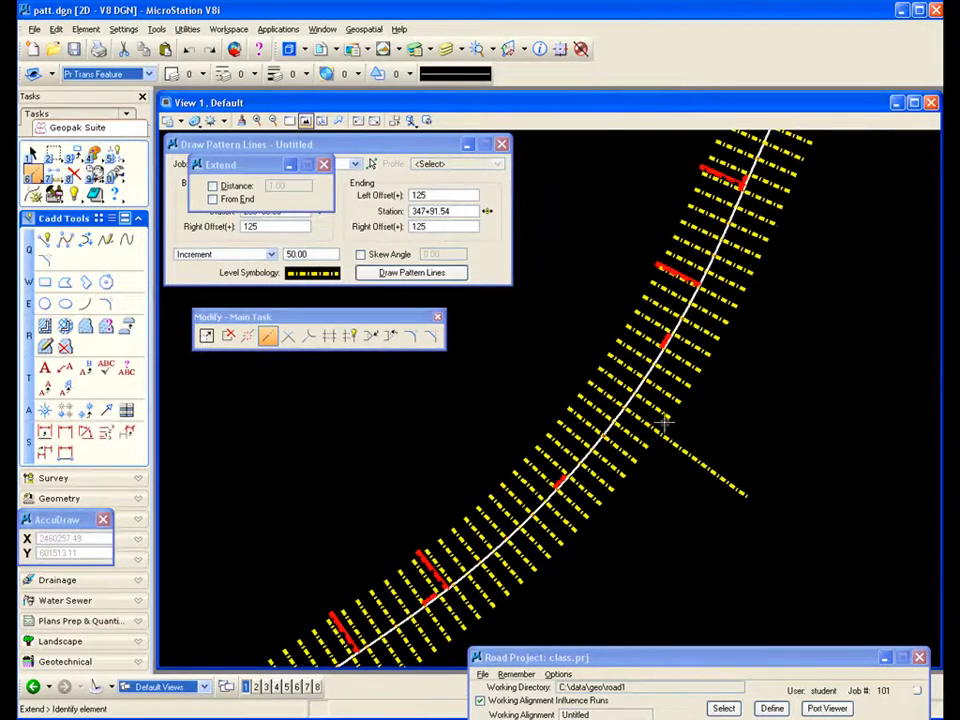
{"action": "left_click", "coordinate": [670, 415]}
{"action": "left_click", "coordinate": [755, 480]}
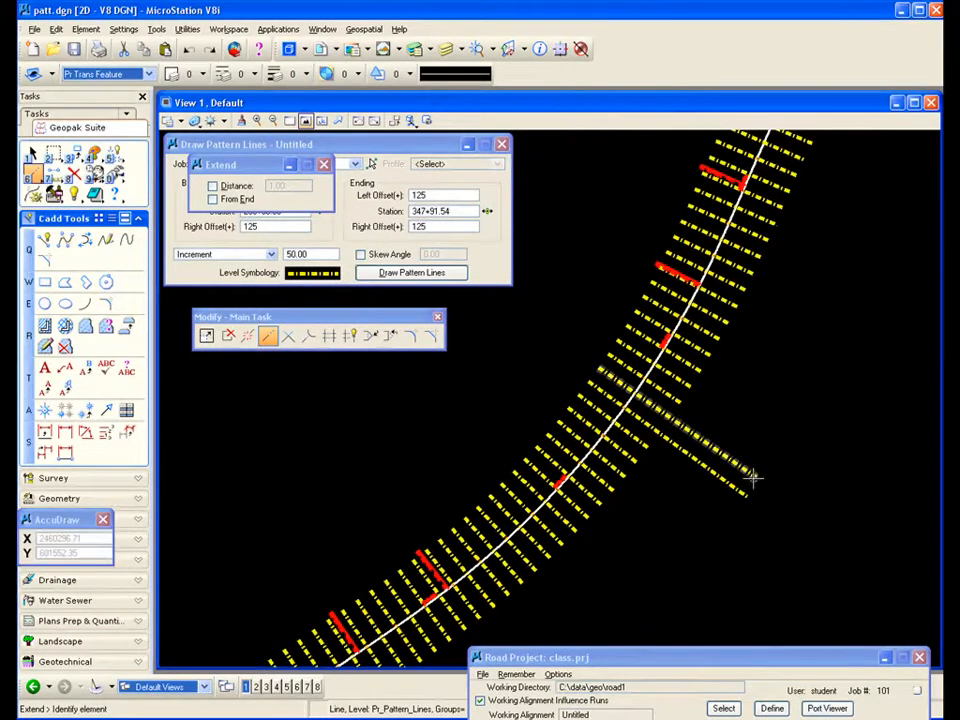
{"action": "left_click", "coordinate": [677, 396]}
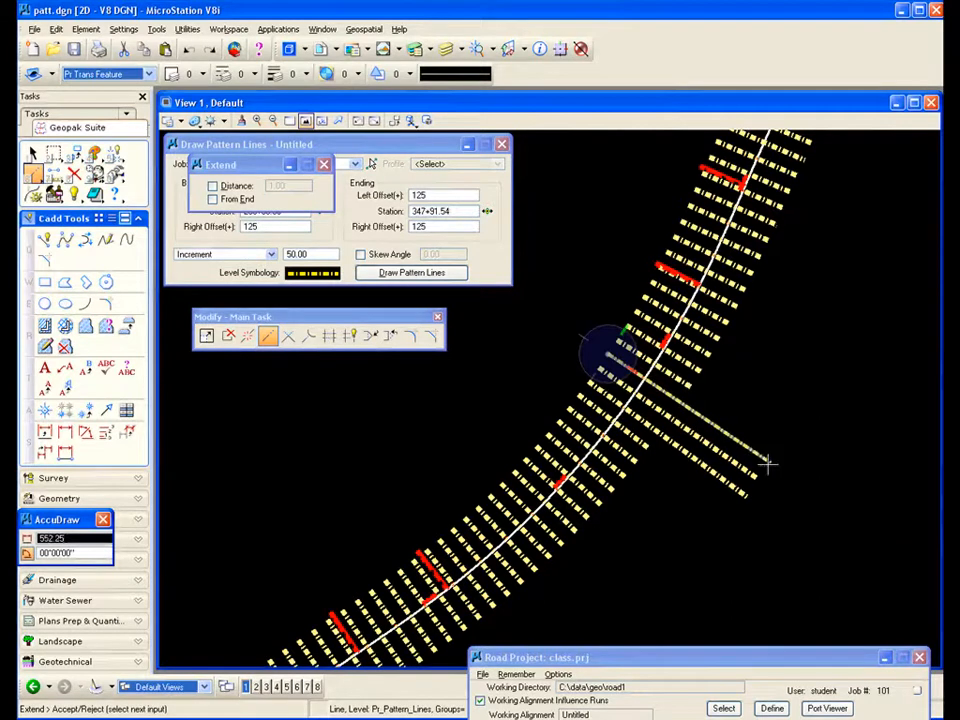
{"action": "left_click", "coordinate": [762, 457]}
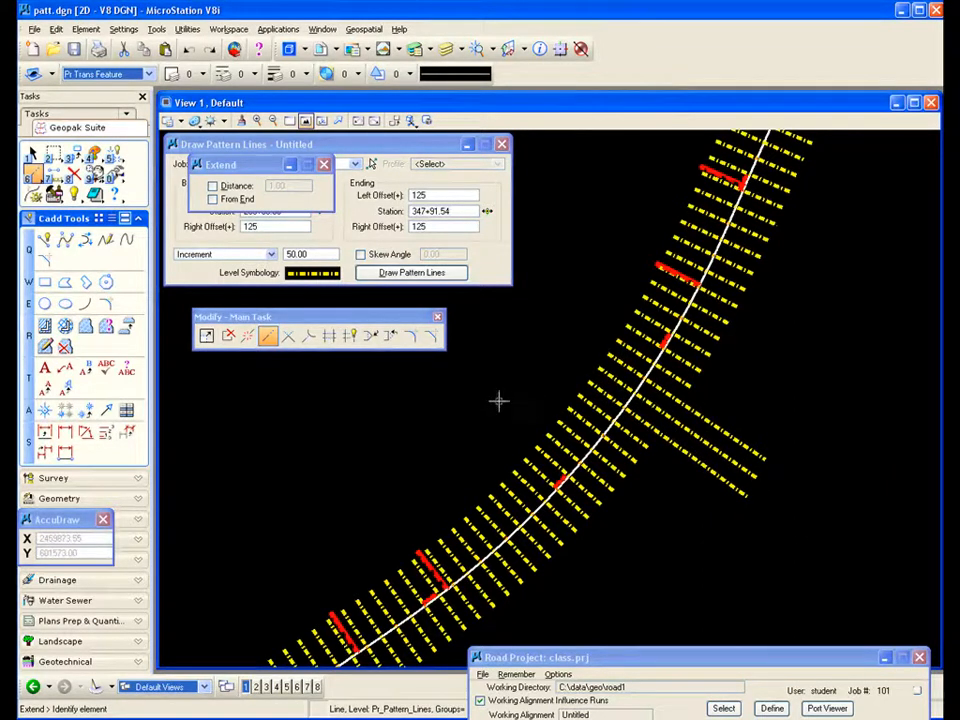
Fit the whole alignment in the view, then close the Modify tools and Draw Pattern Lines, saving the pattern line settings
{"action": "scroll", "coordinate": [514, 400], "scroll_direction": "down", "scroll_amount": 3}
{"action": "scroll", "coordinate": [518, 378], "scroll_direction": "down", "scroll_amount": 2}
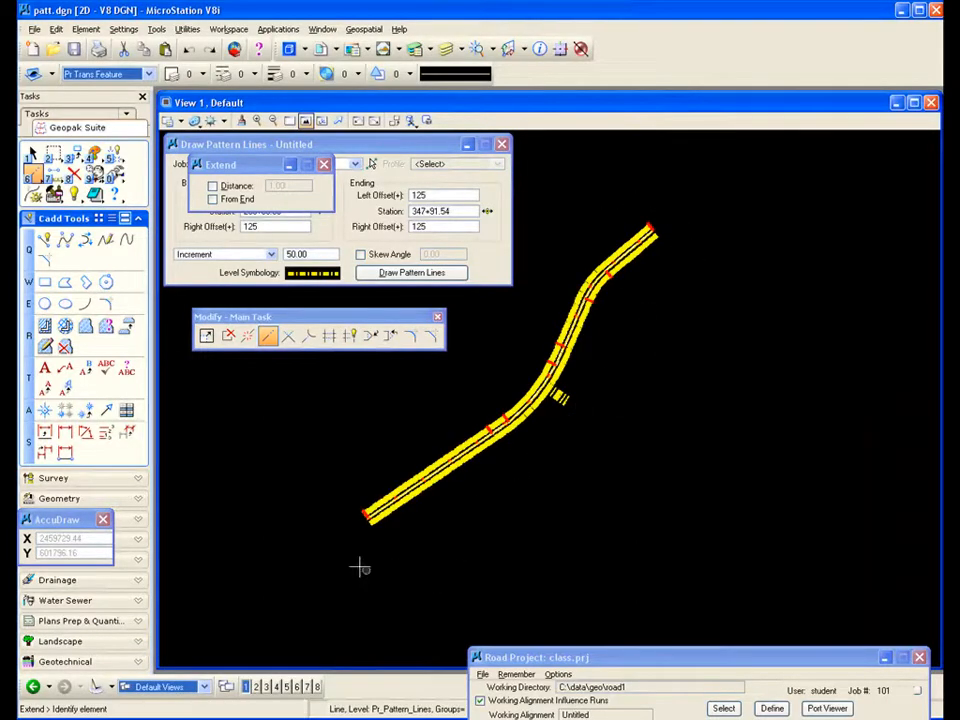
{"action": "scroll", "coordinate": [562, 400], "scroll_direction": "up", "scroll_amount": 3}
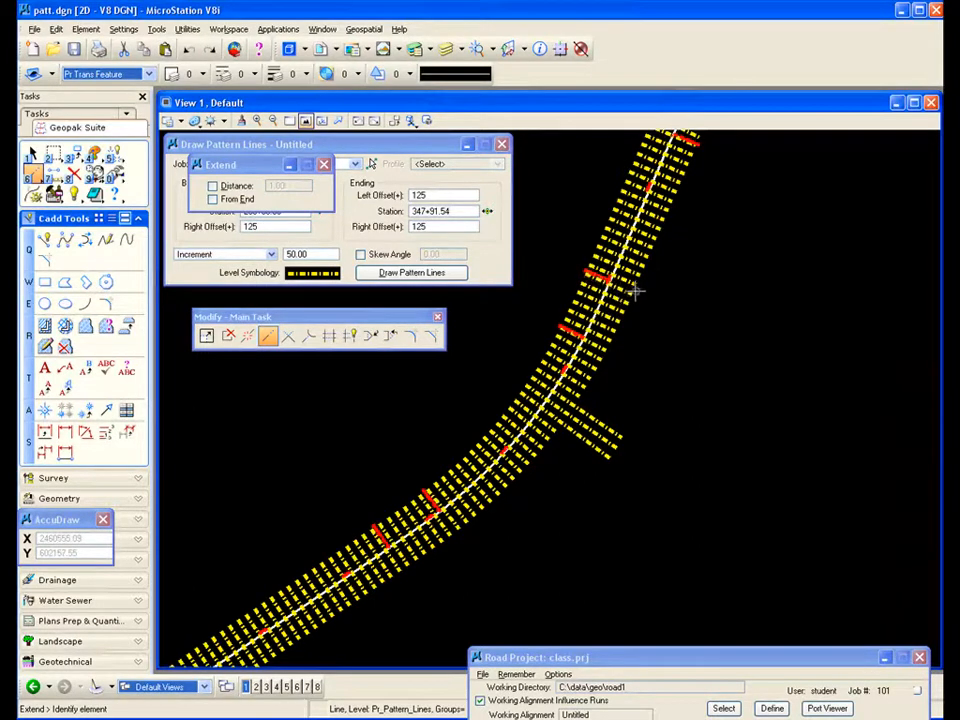
{"action": "scroll", "coordinate": [648, 290], "scroll_direction": "down", "scroll_amount": 2}
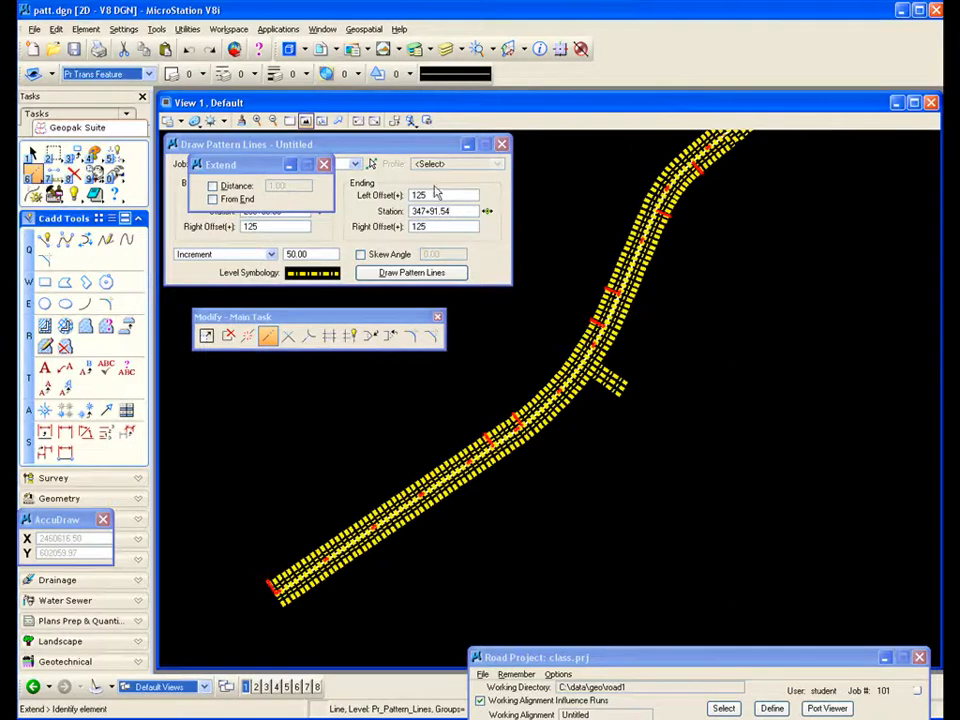
{"action": "left_click", "coordinate": [318, 120]}
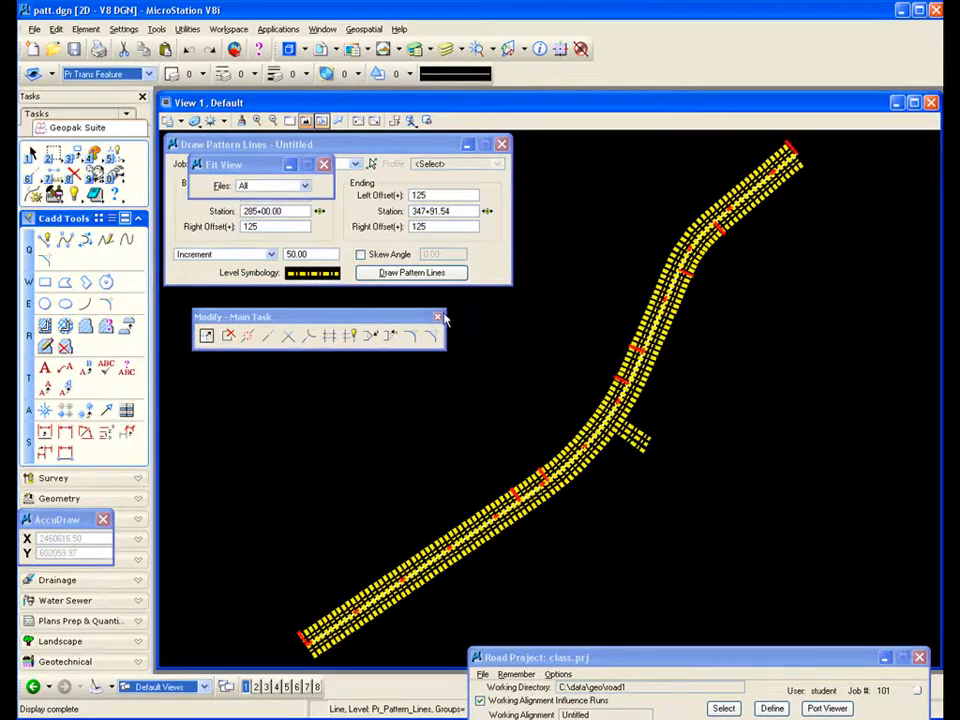
{"action": "left_click", "coordinate": [437, 318]}
{"action": "left_click", "coordinate": [392, 150]}
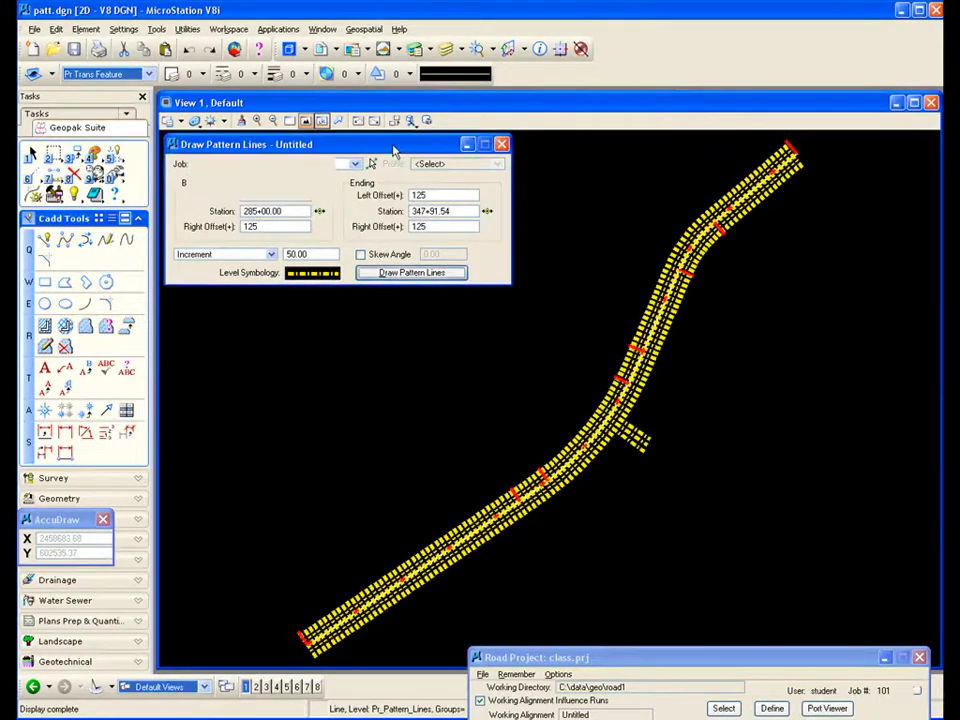
{"action": "left_click_drag", "start_coordinate": [392, 150], "coordinate": [424, 167]}
{"action": "left_click", "coordinate": [508, 159]}
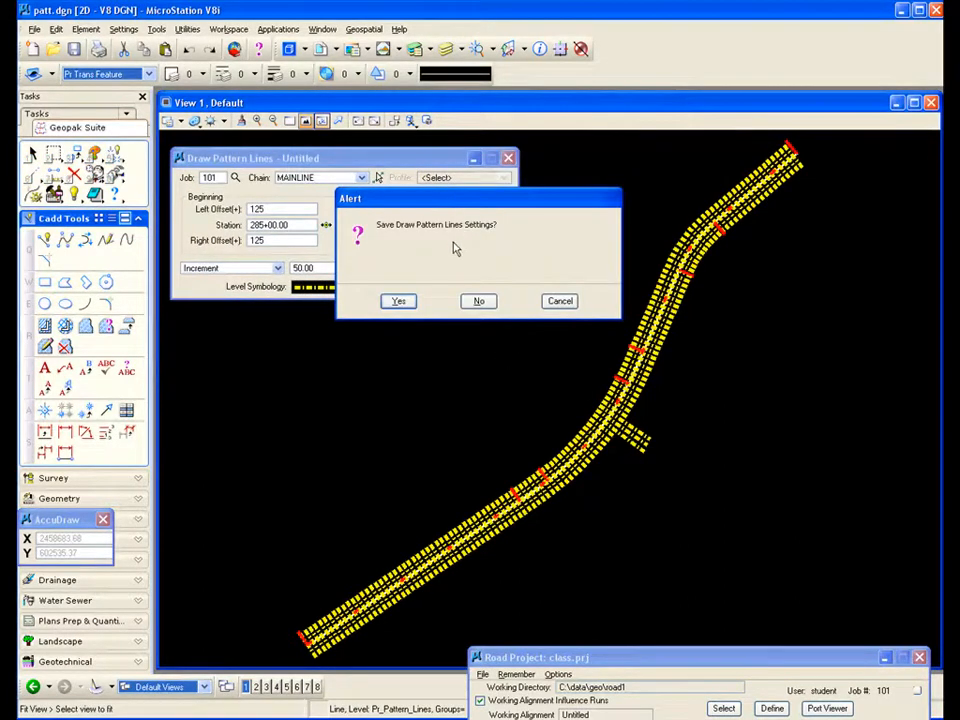
{"action": "left_click", "coordinate": [397, 300]}
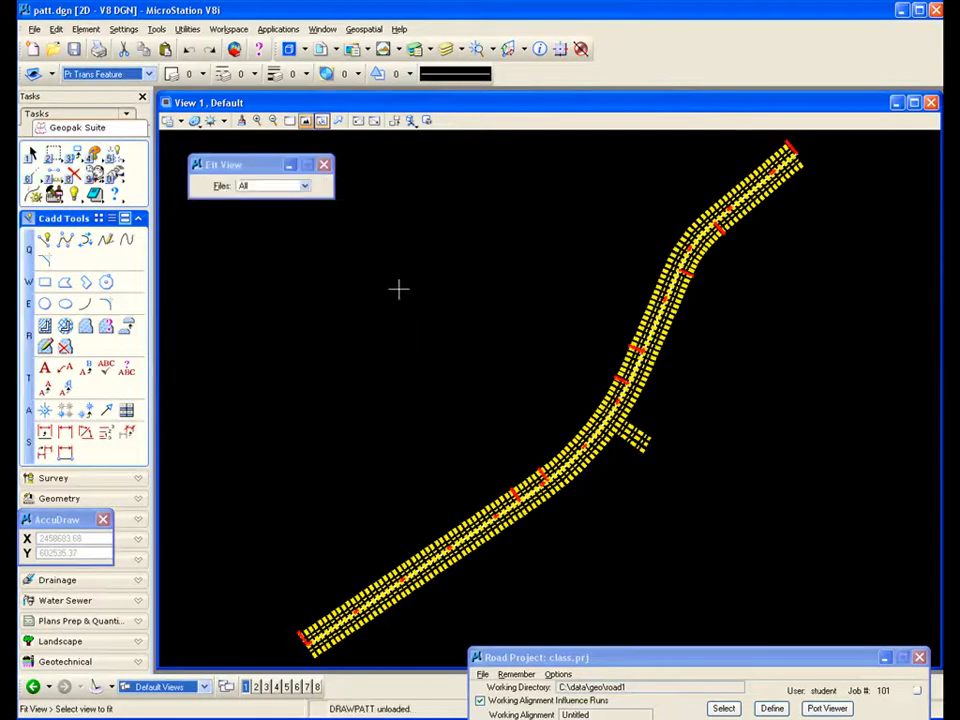
{"action": "left_click", "coordinate": [324, 165]}
Open the xs.dgn drawing, bring the Road Project dialog fully into view and close the Element Selection settings
{"action": "left_click", "coordinate": [34, 29]}
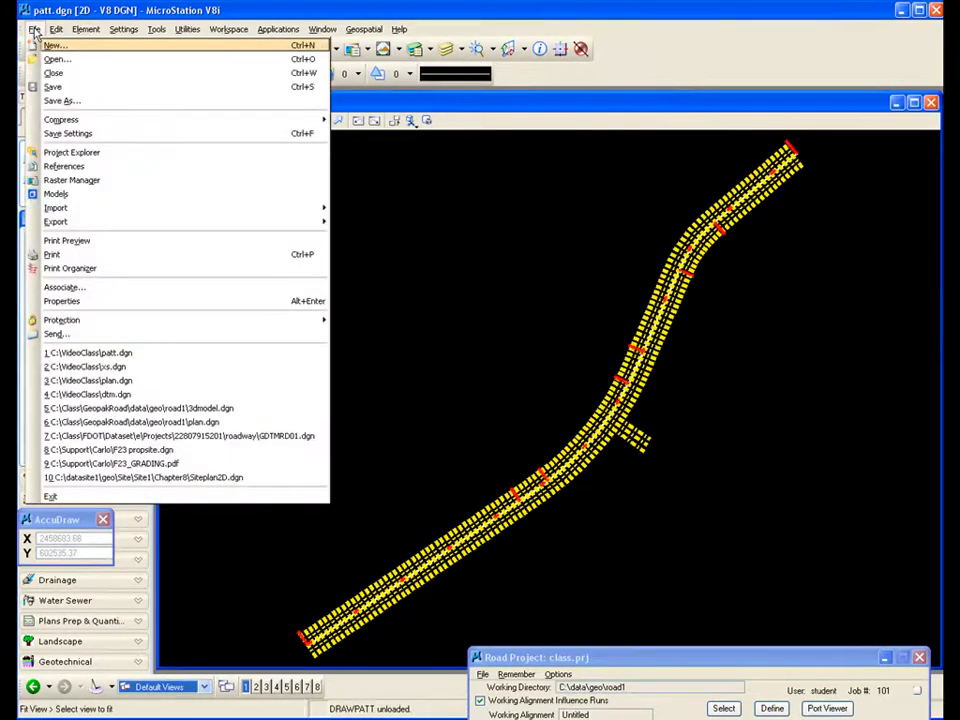
{"action": "left_click", "coordinate": [113, 368]}
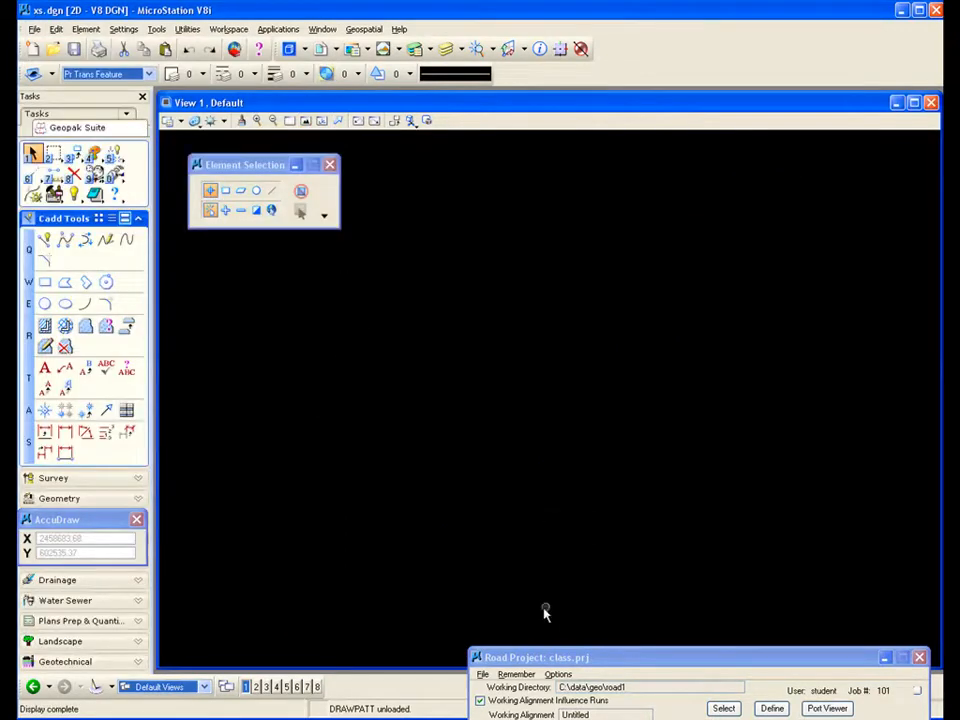
{"action": "left_click_drag", "start_coordinate": [581, 657], "coordinate": [428, 260]}
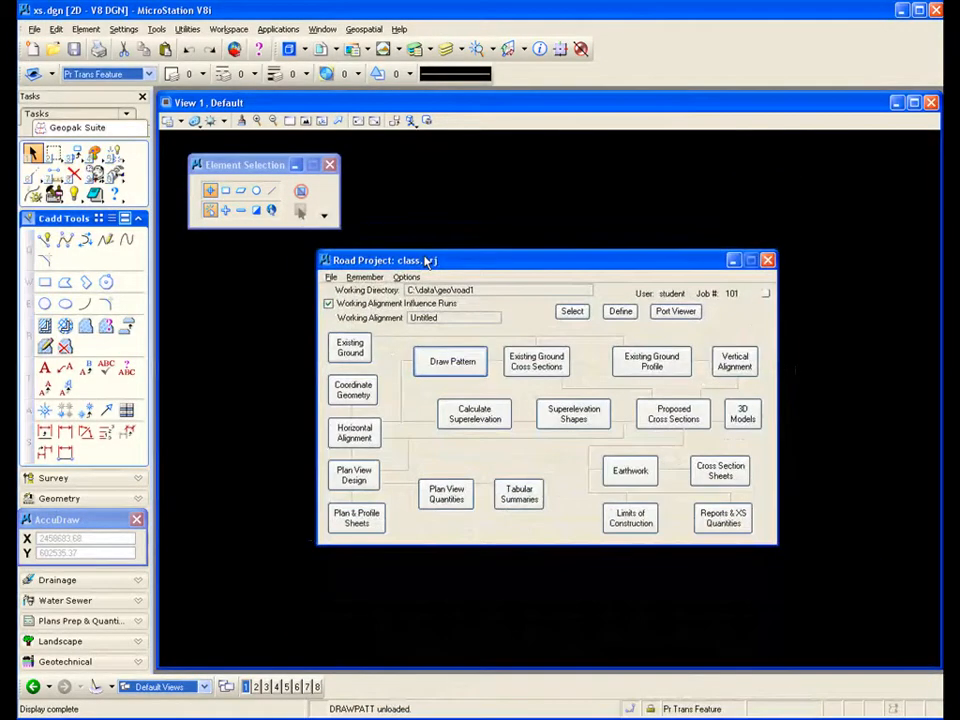
{"action": "left_click", "coordinate": [329, 164]}
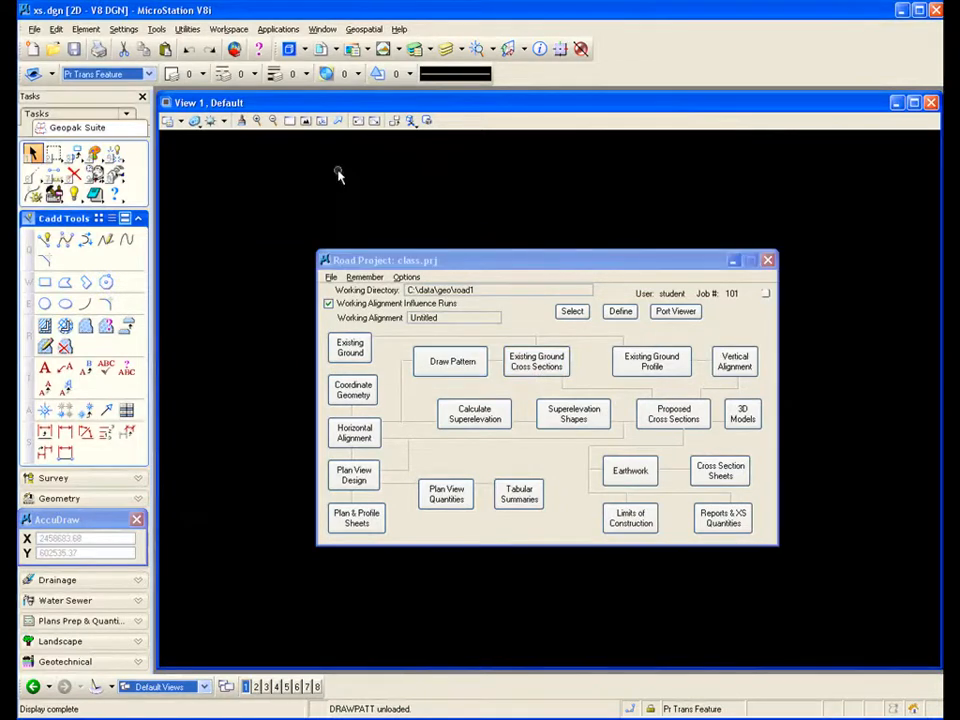
Start Existing Ground Cross Sections with the Untitled run and arrange the dialogs so Draw Cross Sections is unobstructed
{"action": "left_click", "coordinate": [540, 366]}
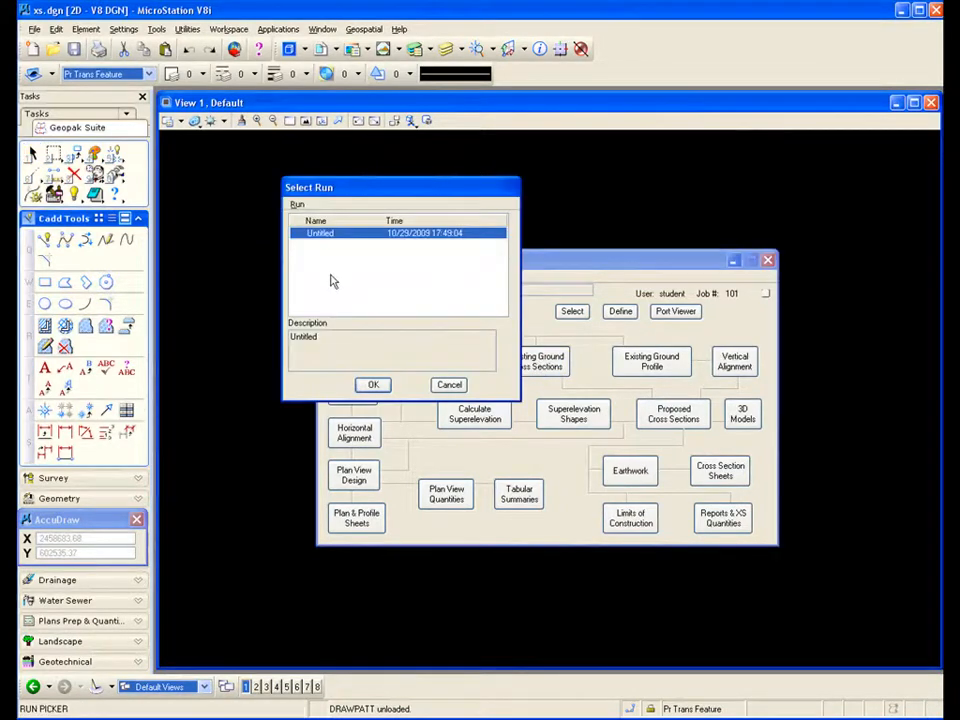
{"action": "left_click", "coordinate": [374, 386]}
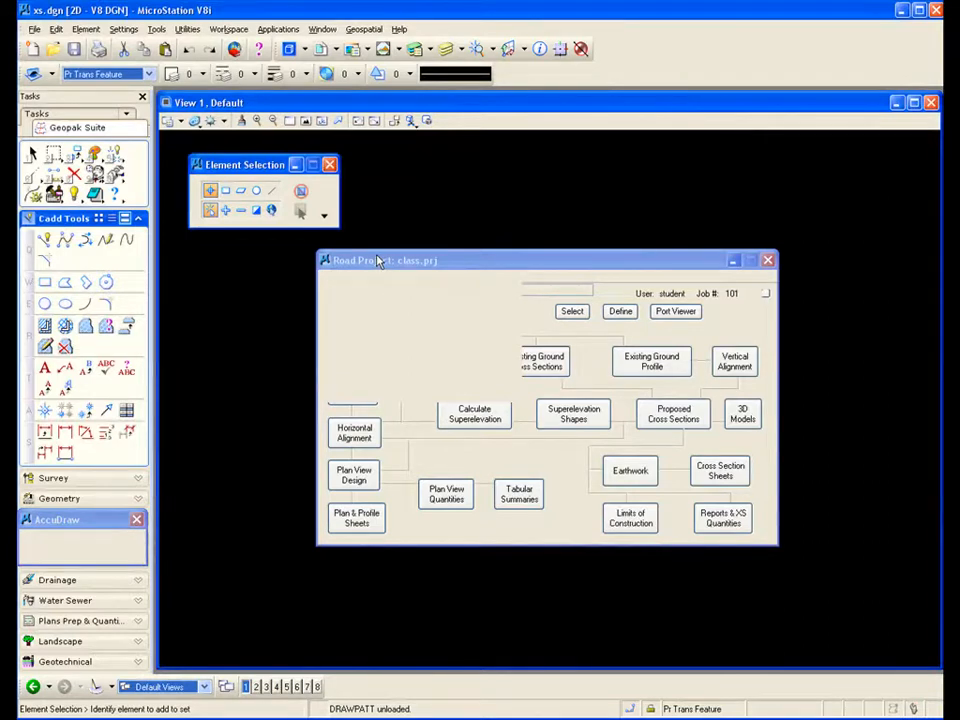
{"action": "mouse_move", "coordinate": [378, 260]}
{"action": "left_mouse_down"}
{"action": "mouse_move", "coordinate": [446, 475]}
{"action": "mouse_move", "coordinate": [467, 595]}
{"action": "mouse_move", "coordinate": [461, 672]}
{"action": "left_mouse_up"}
{"action": "mouse_move", "coordinate": [401, 190]}
{"action": "left_mouse_down"}
{"action": "mouse_move", "coordinate": [580, 231]}
{"action": "mouse_move", "coordinate": [590, 217]}
{"action": "left_mouse_up"}
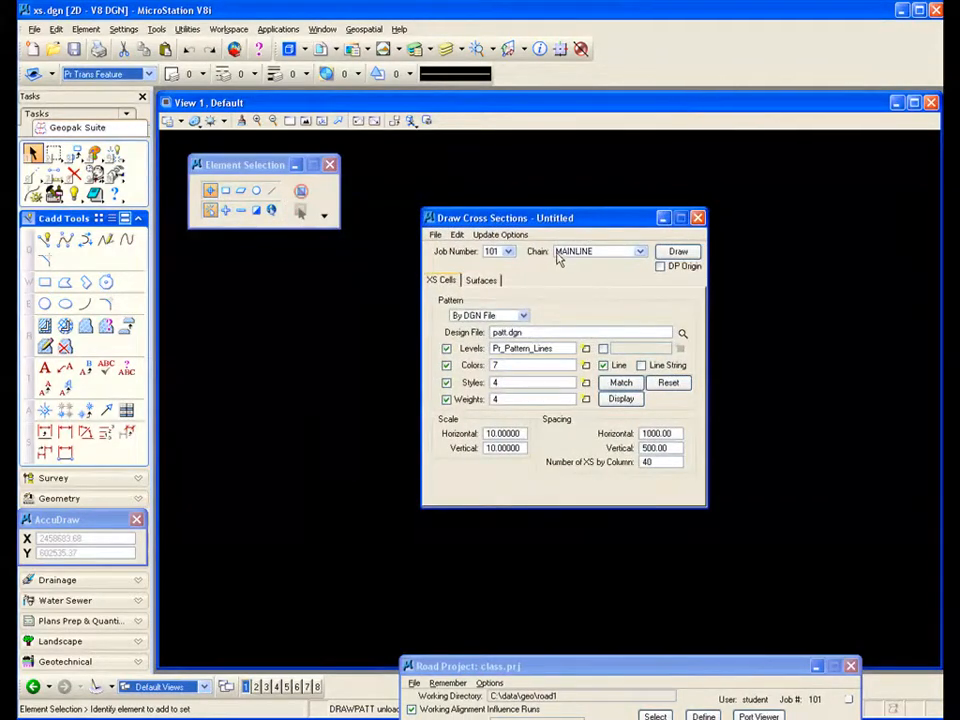
{"action": "left_click", "coordinate": [329, 164]}
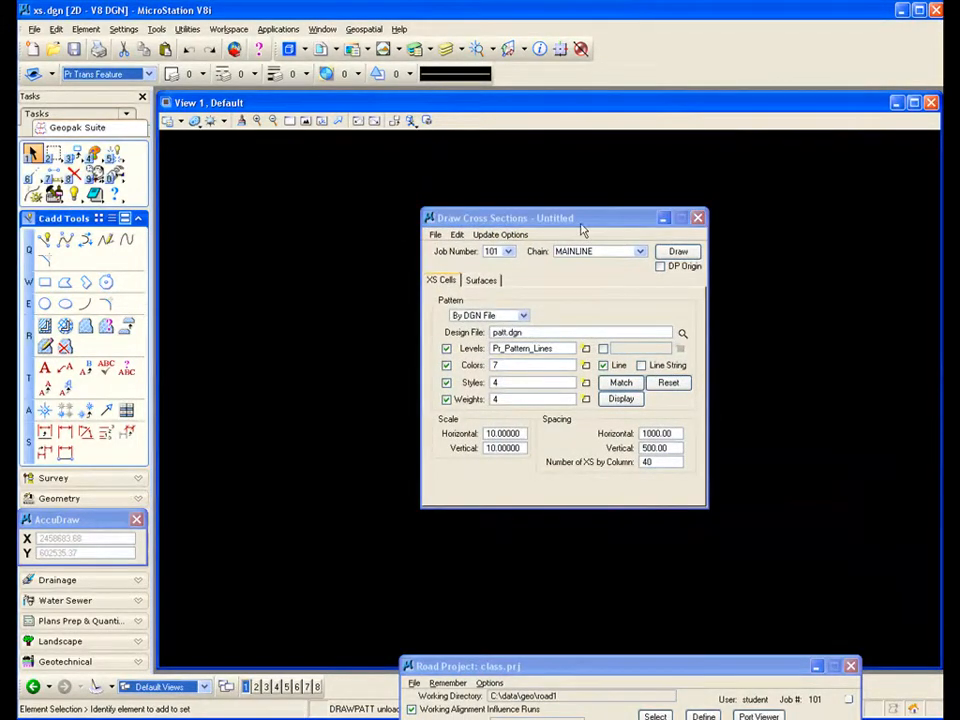
{"action": "left_click_drag", "start_coordinate": [578, 222], "coordinate": [561, 206]}
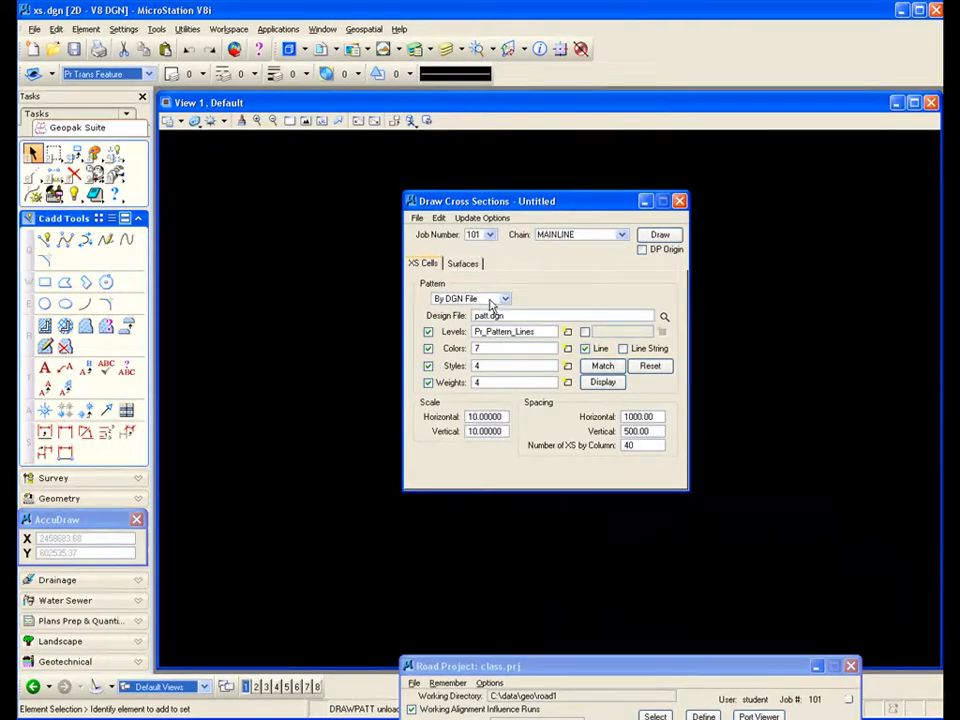
Examine the By Station pattern settings for cross sections, then return the pattern source to By DGN File
{"action": "left_click", "coordinate": [507, 301]}
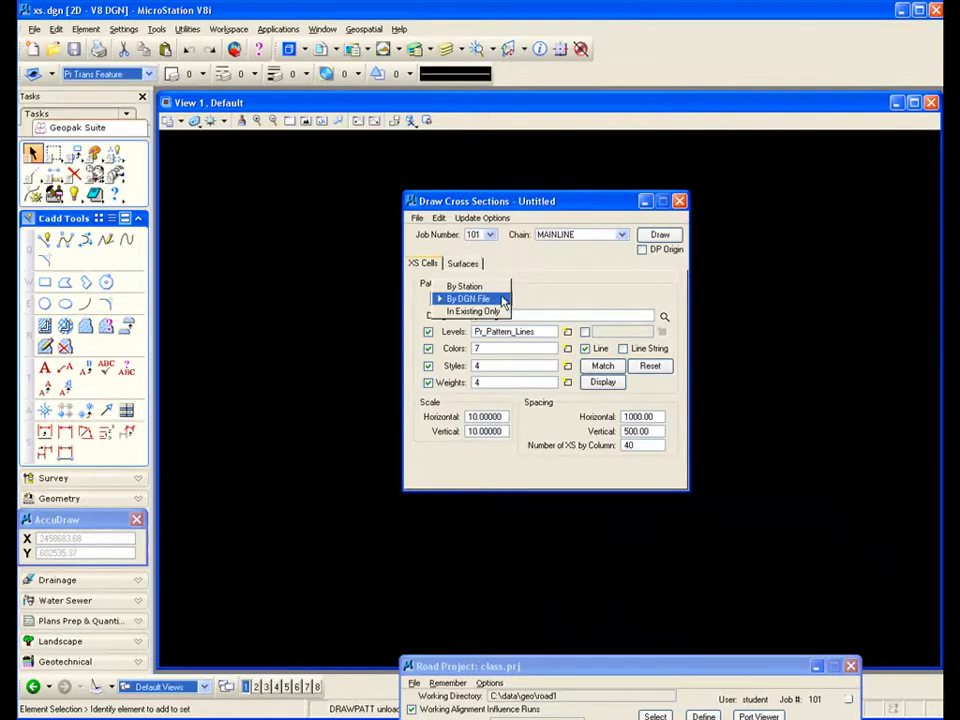
{"action": "left_click", "coordinate": [483, 287]}
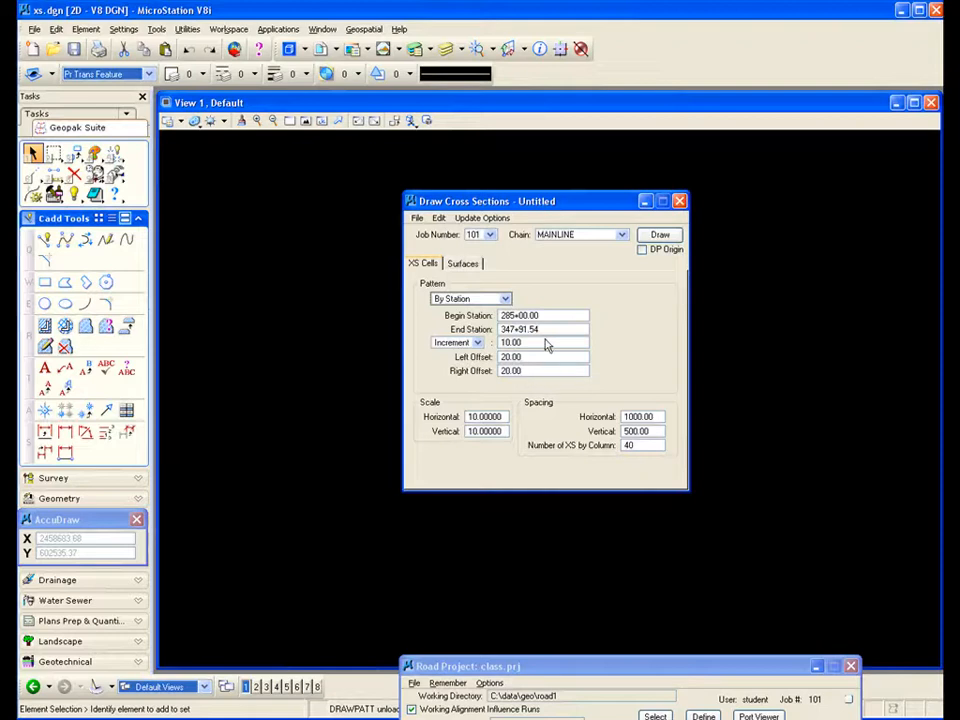
{"action": "left_click", "coordinate": [506, 300]}
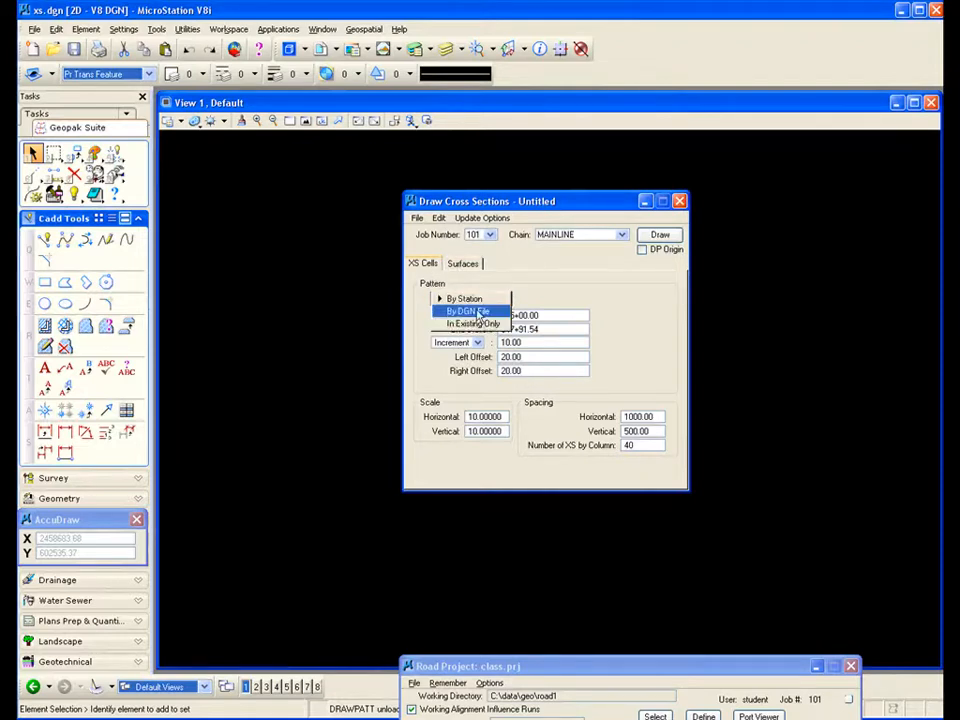
{"action": "left_click", "coordinate": [476, 299]}
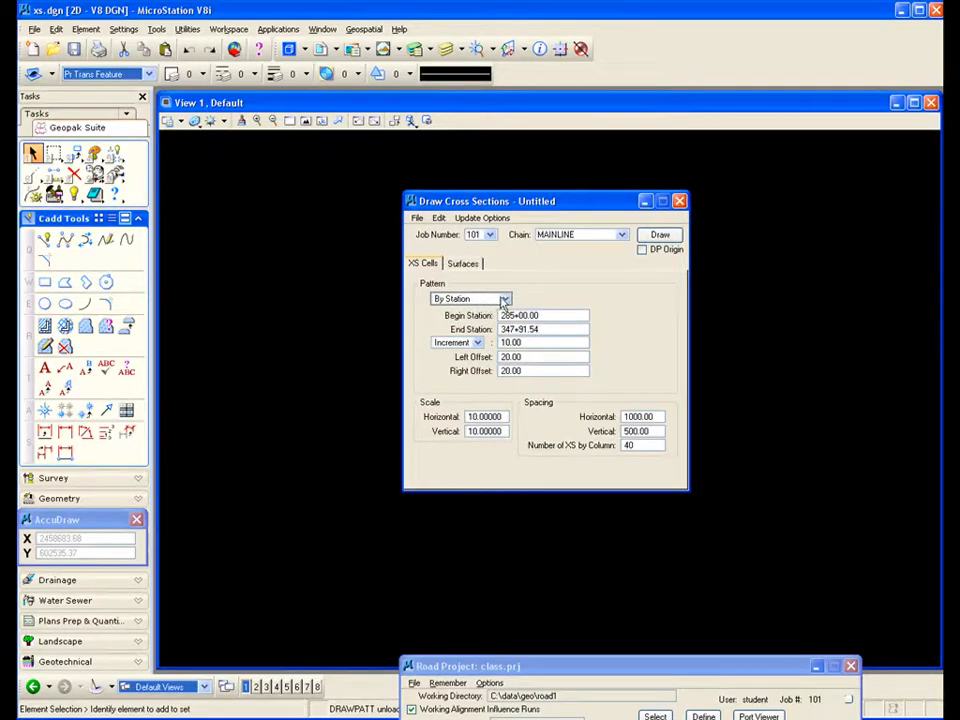
{"action": "left_click", "coordinate": [505, 299]}
{"action": "left_click", "coordinate": [483, 311]}
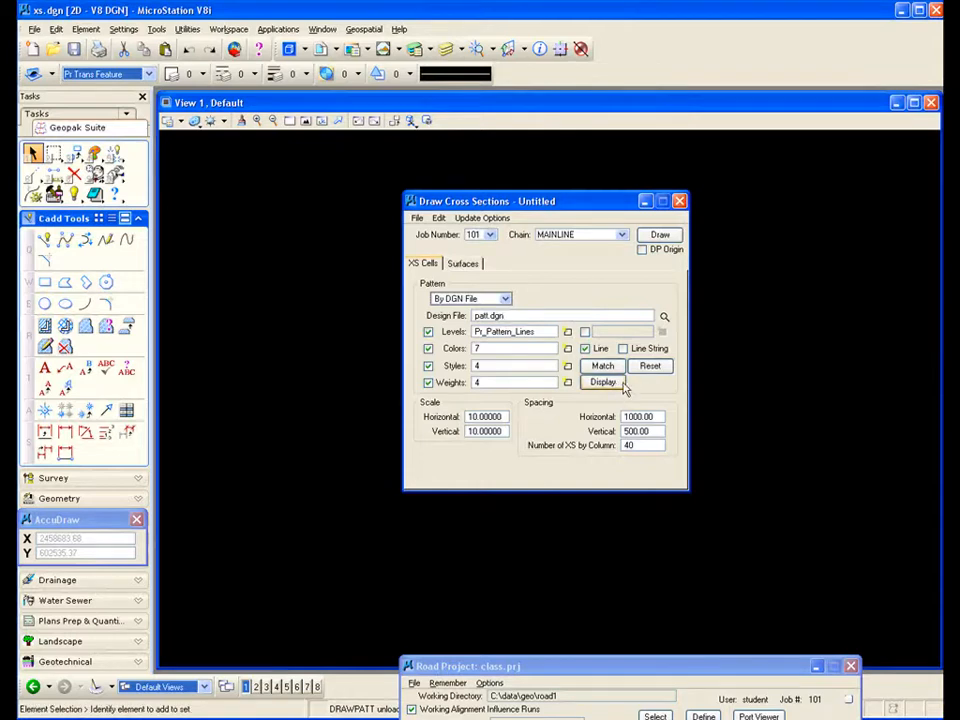
Reset the pattern line search criteria, leaving the Line element type unchecked, and open patt.dgn
{"action": "left_click", "coordinate": [650, 366]}
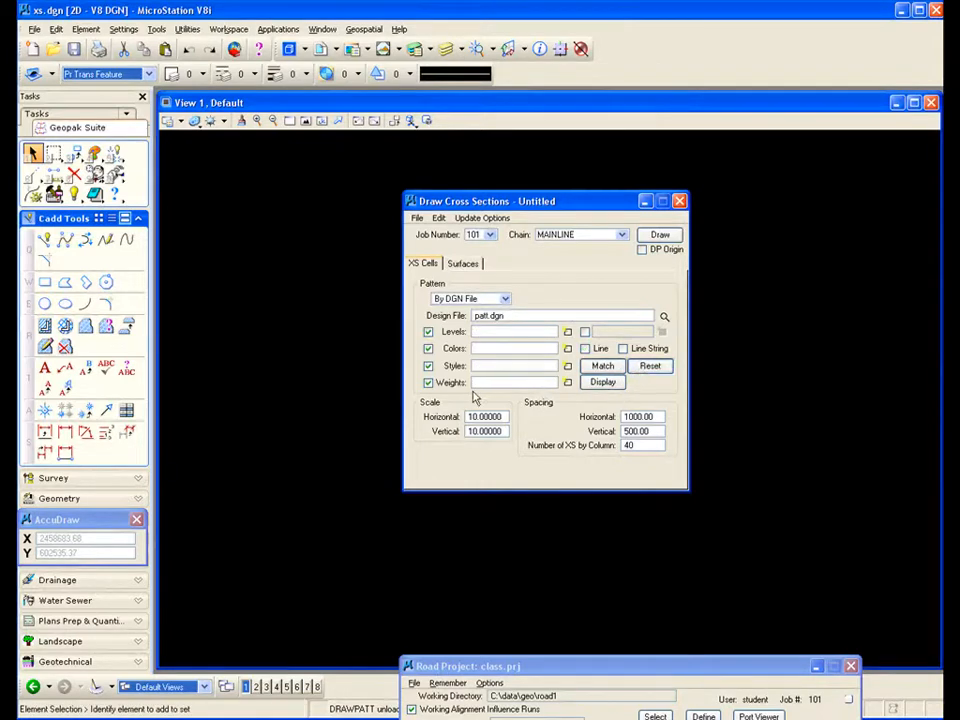
{"action": "left_click", "coordinate": [586, 348]}
{"action": "left_click", "coordinate": [585, 348]}
{"action": "left_click", "coordinate": [32, 29]}
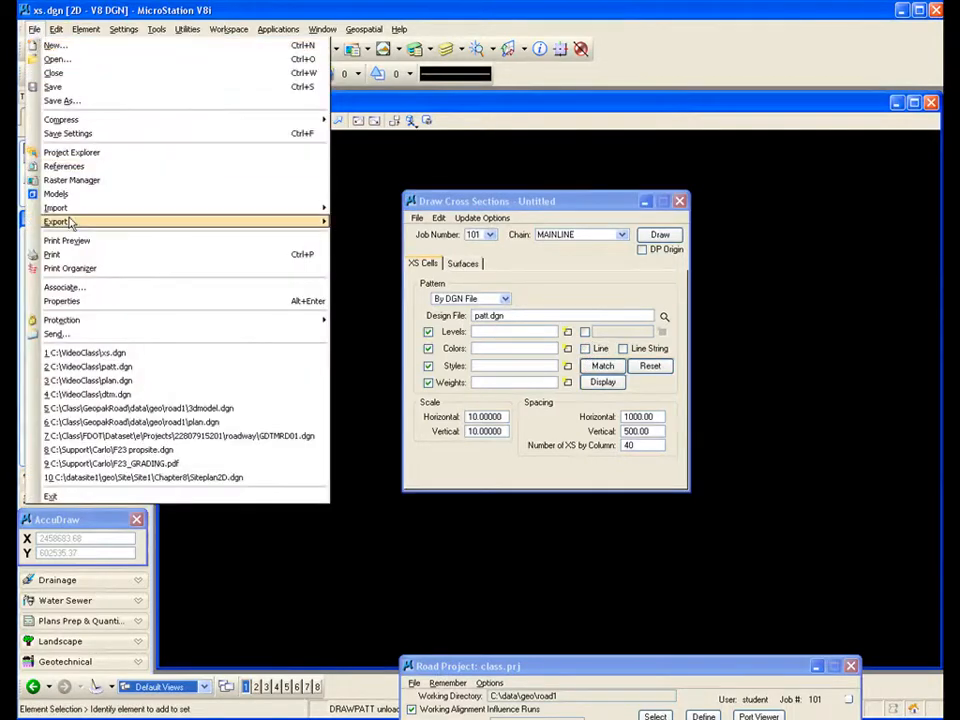
{"action": "left_click", "coordinate": [122, 367]}
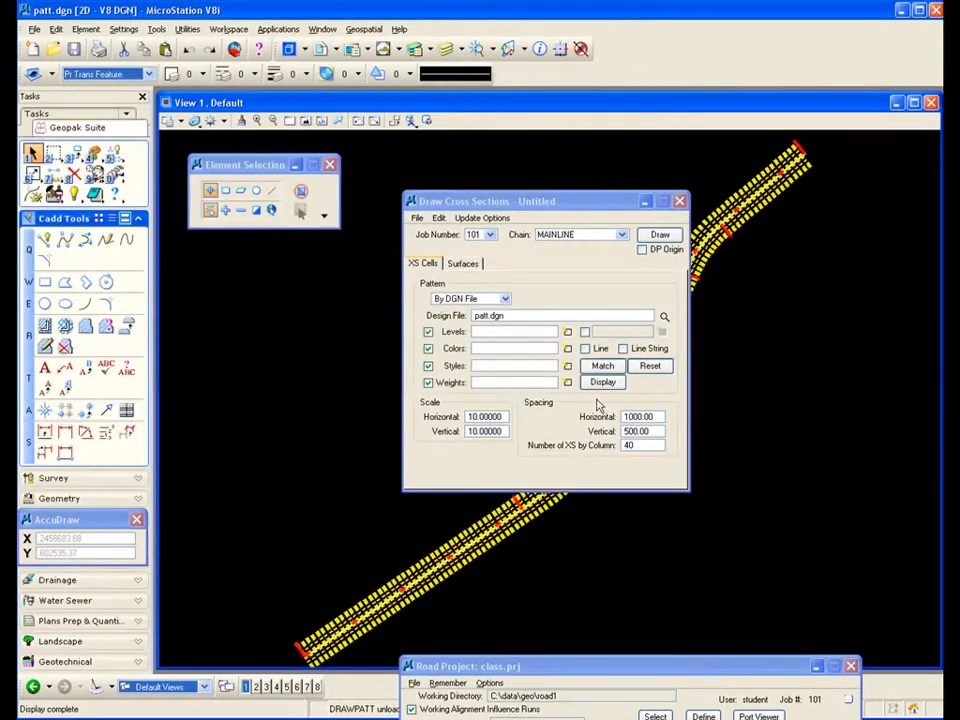
Fill the search criteria by matching an existing pattern line on the alignment's upper curve, then reopen xs.dgn
{"action": "left_click", "coordinate": [603, 367]}
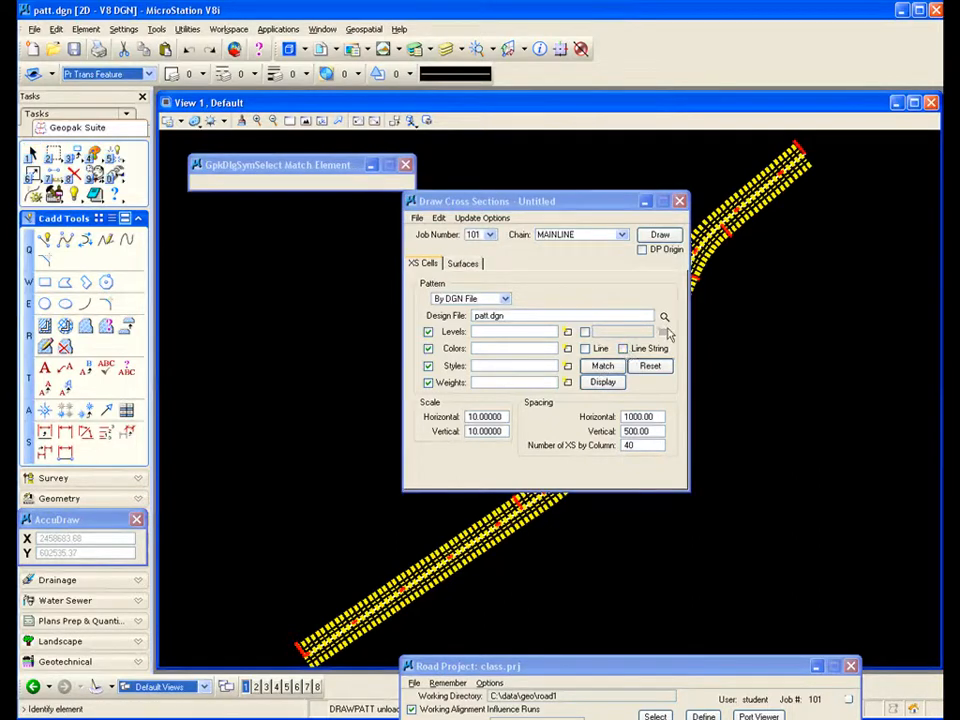
{"action": "left_click", "coordinate": [722, 258]}
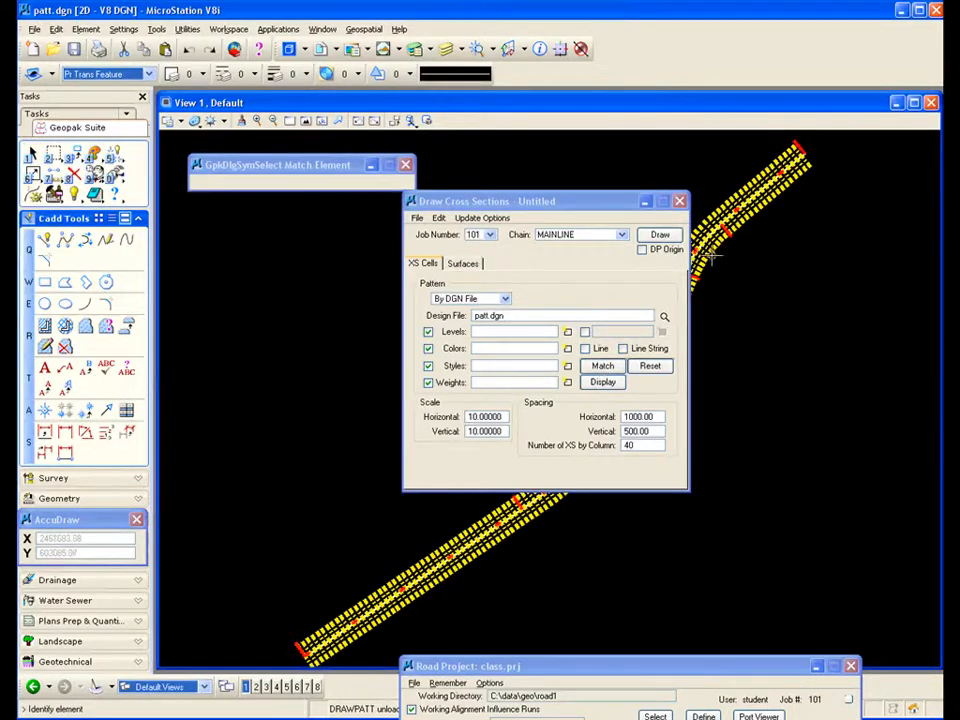
{"action": "left_click", "coordinate": [744, 306]}
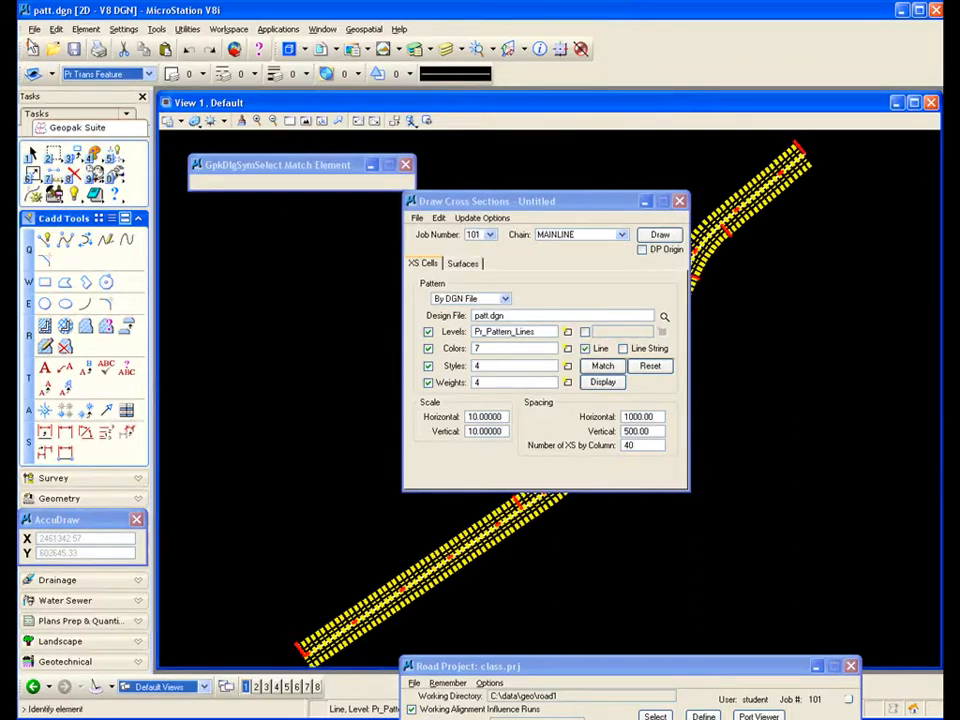
{"action": "left_click", "coordinate": [34, 29]}
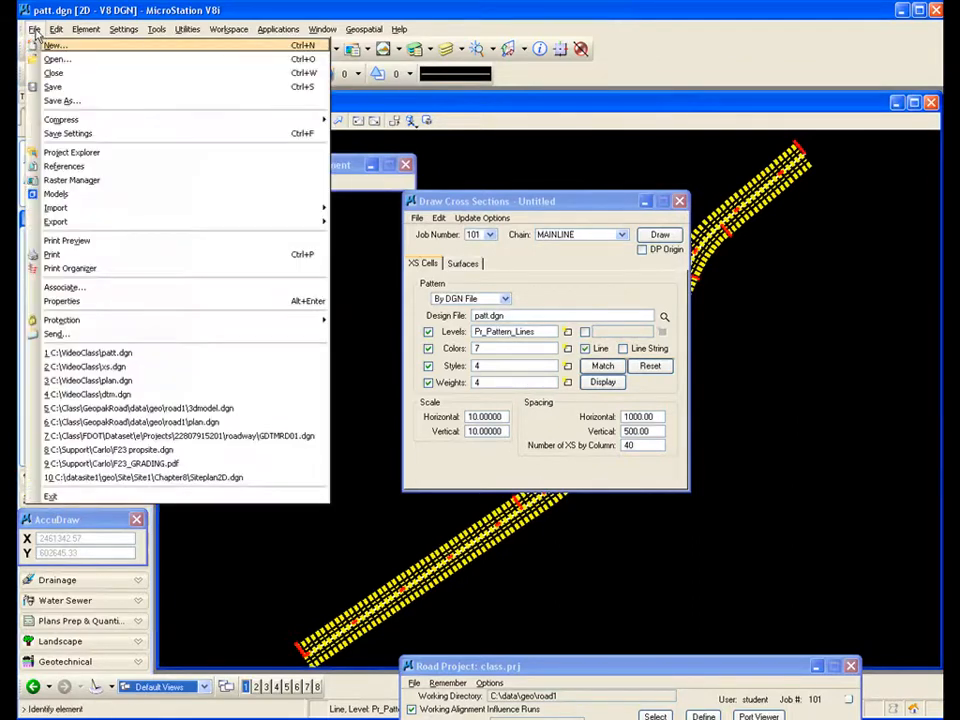
{"action": "left_click", "coordinate": [85, 366]}
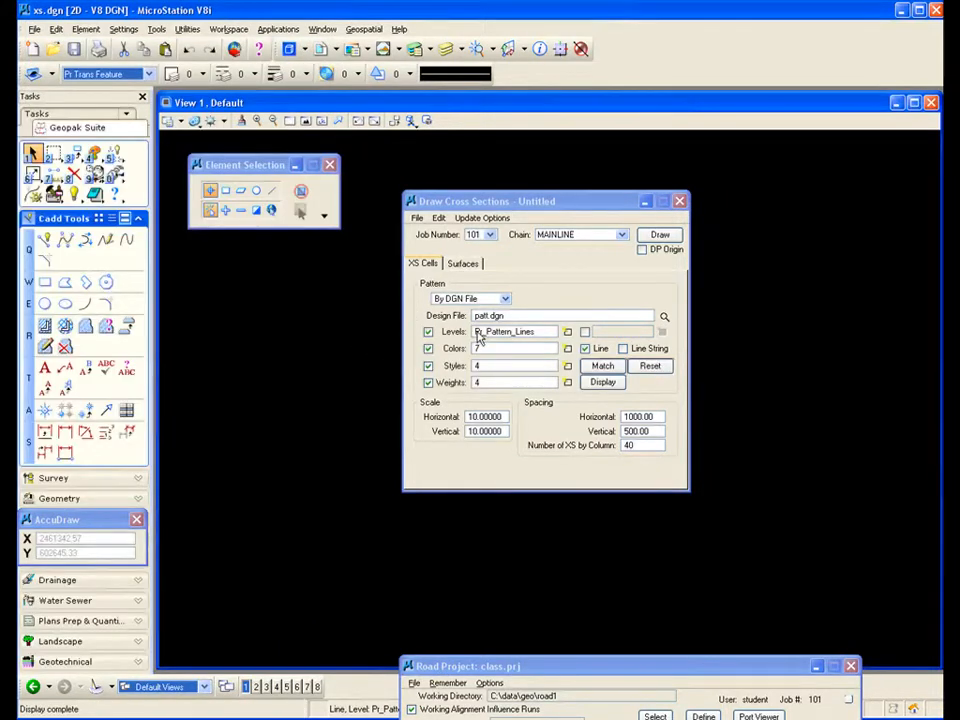
Set the cross section scale to 2 horizontal and 1 vertical
{"action": "left_click_drag", "start_coordinate": [478, 423], "coordinate": [438, 423]}
{"action": "type", "text": "2"}
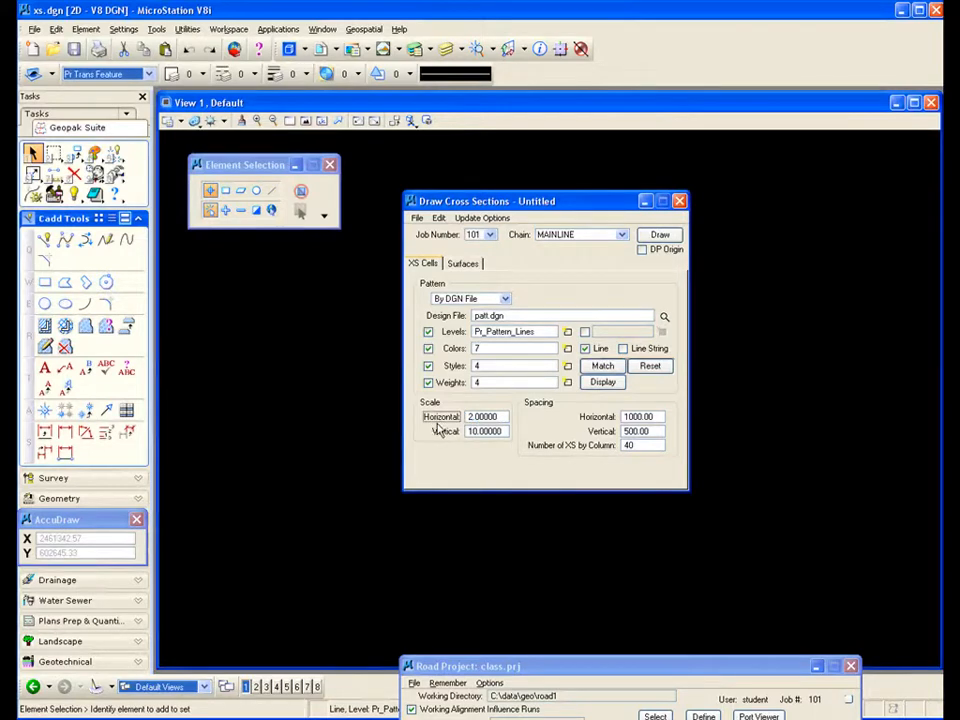
{"action": "left_click_drag", "start_coordinate": [478, 432], "coordinate": [450, 431]}
{"action": "type", "text": "1"}
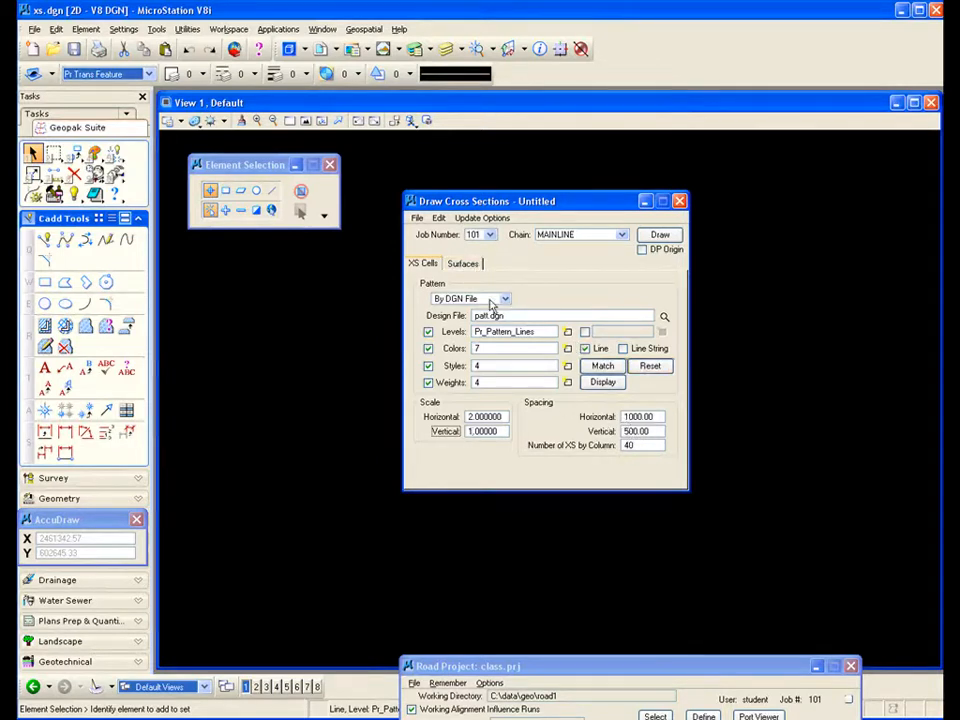
Set the display line of the ground.tin surface to color 8 on level Pr Trans Feature
{"action": "left_click", "coordinate": [463, 264]}
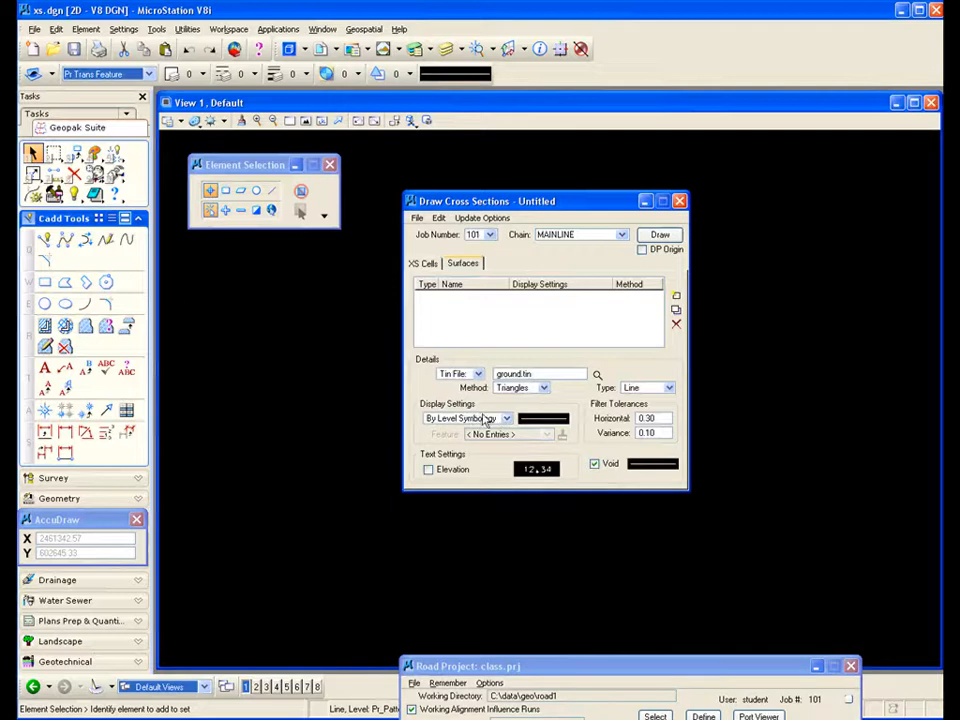
{"action": "left_click", "coordinate": [538, 425]}
{"action": "left_click_drag", "start_coordinate": [450, 145], "coordinate": [468, 183]}
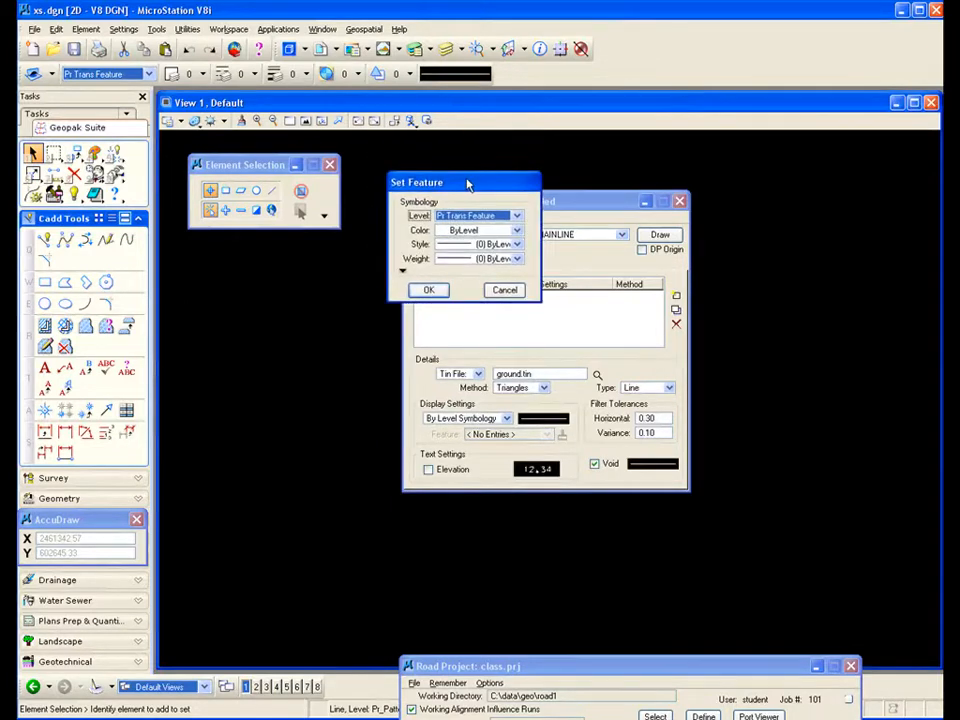
{"action": "left_click", "coordinate": [467, 231]}
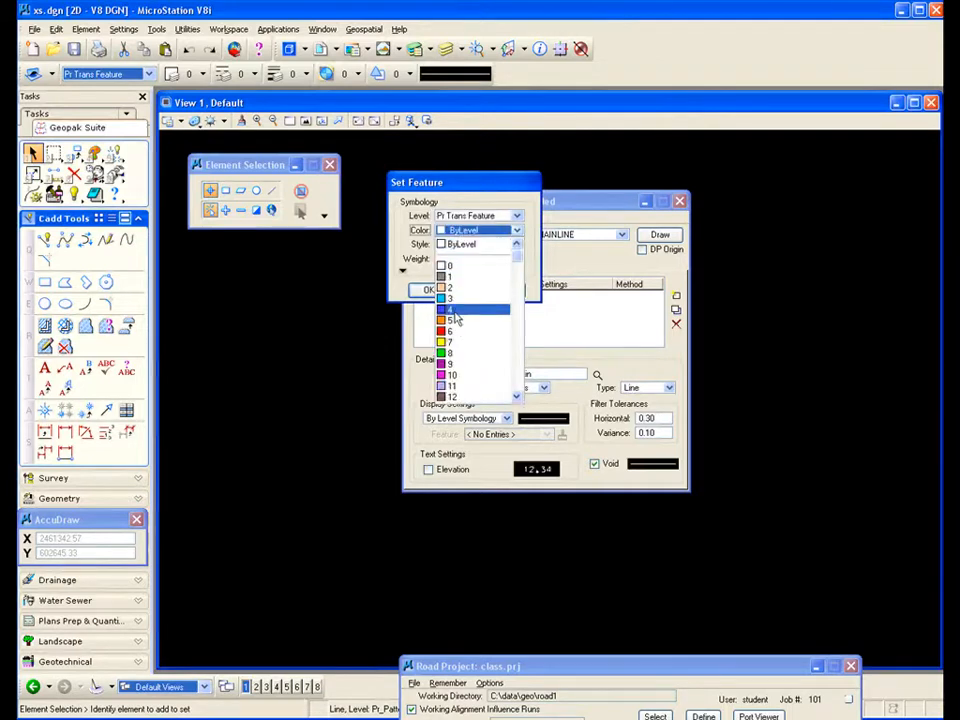
{"action": "left_click", "coordinate": [442, 355]}
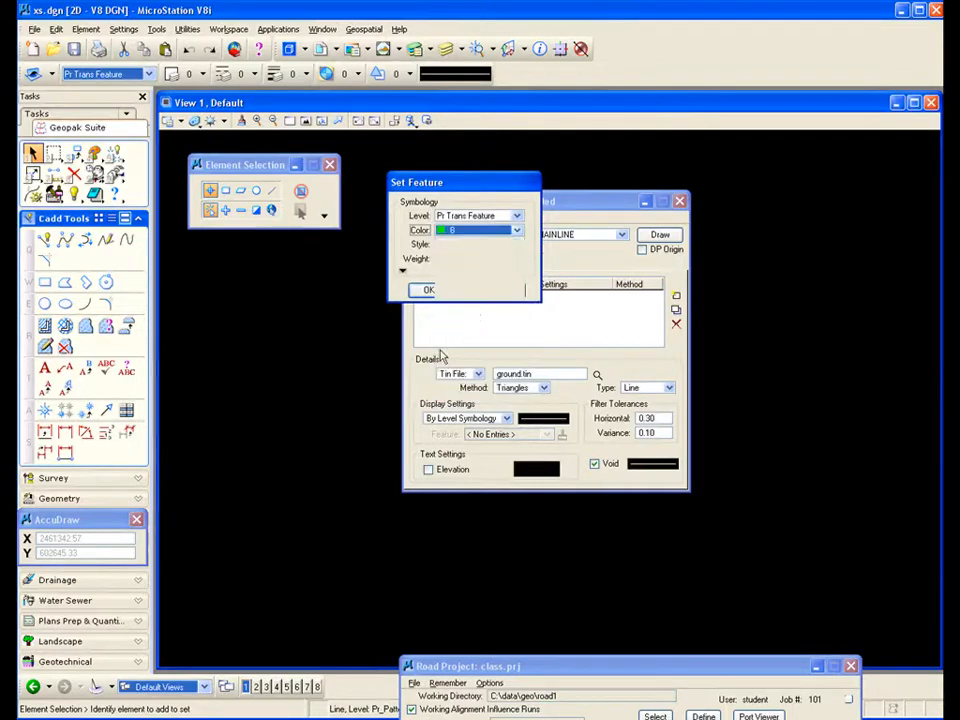
{"action": "left_click", "coordinate": [428, 290]}
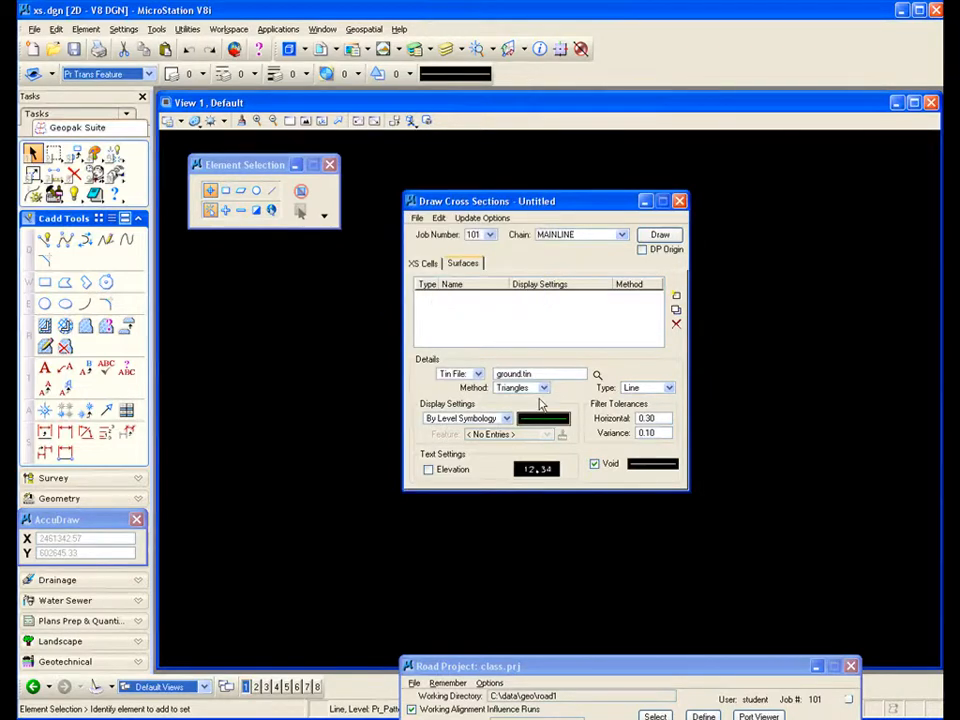
Turn on elevation text for the surface, with a 90° text angle and a horizontal anchor point shift of 2
{"action": "left_click", "coordinate": [429, 471]}
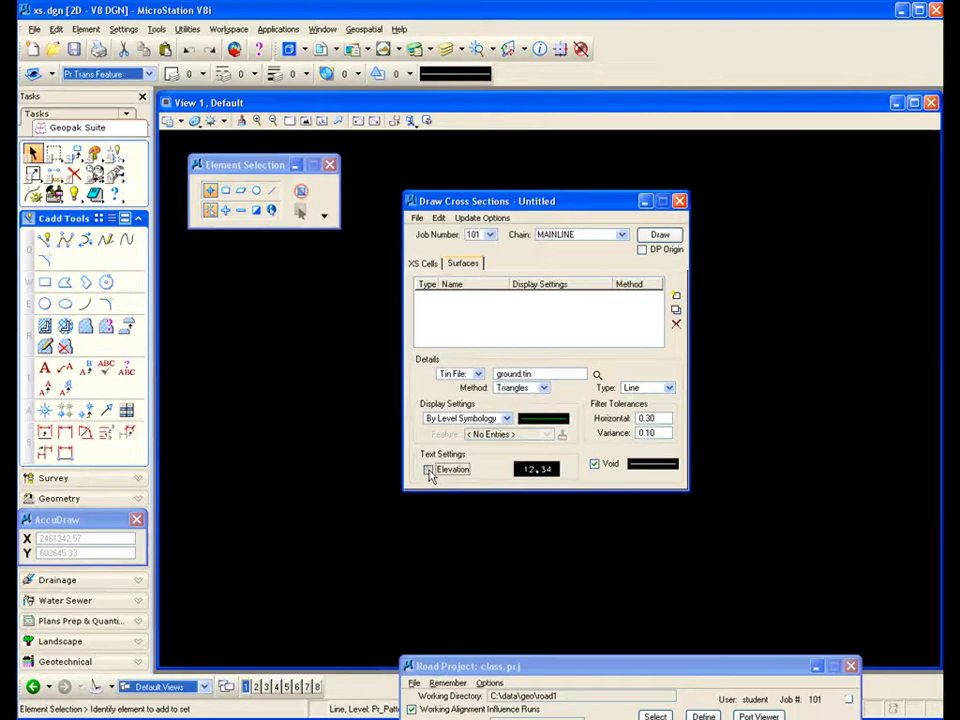
{"action": "left_click", "coordinate": [538, 471]}
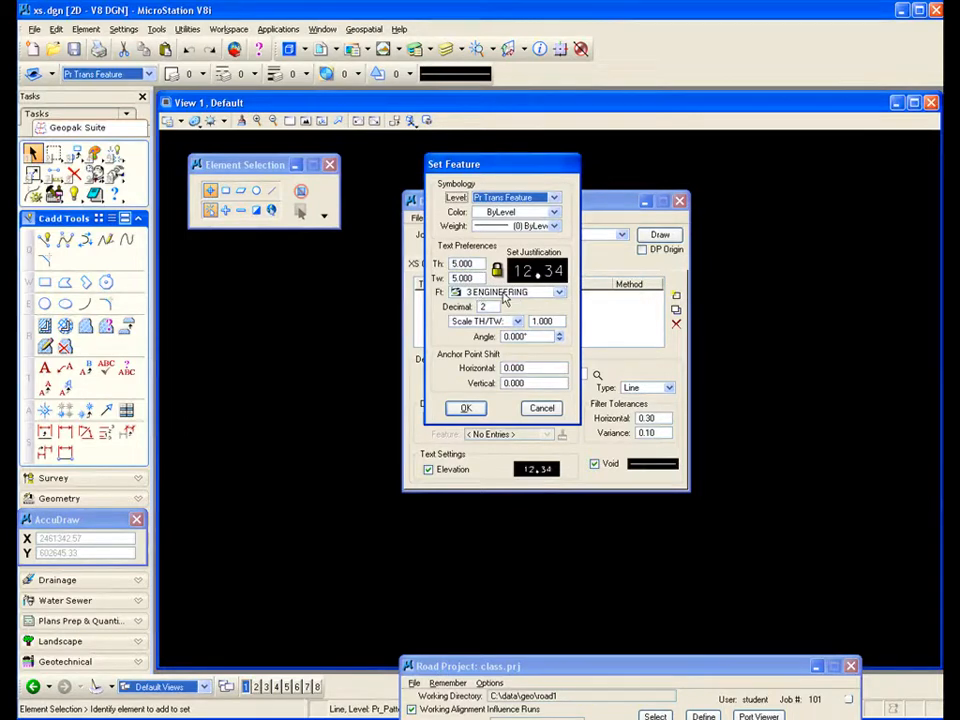
{"action": "left_click", "coordinate": [560, 336]}
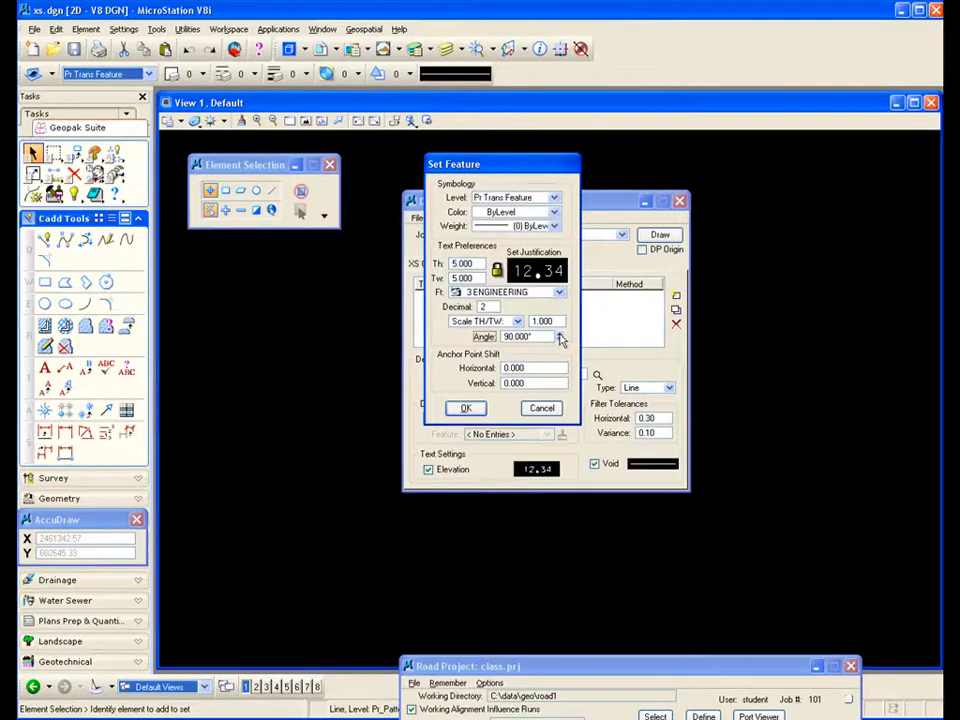
{"action": "left_click", "coordinate": [510, 370]}
{"action": "type", "text": "2"}
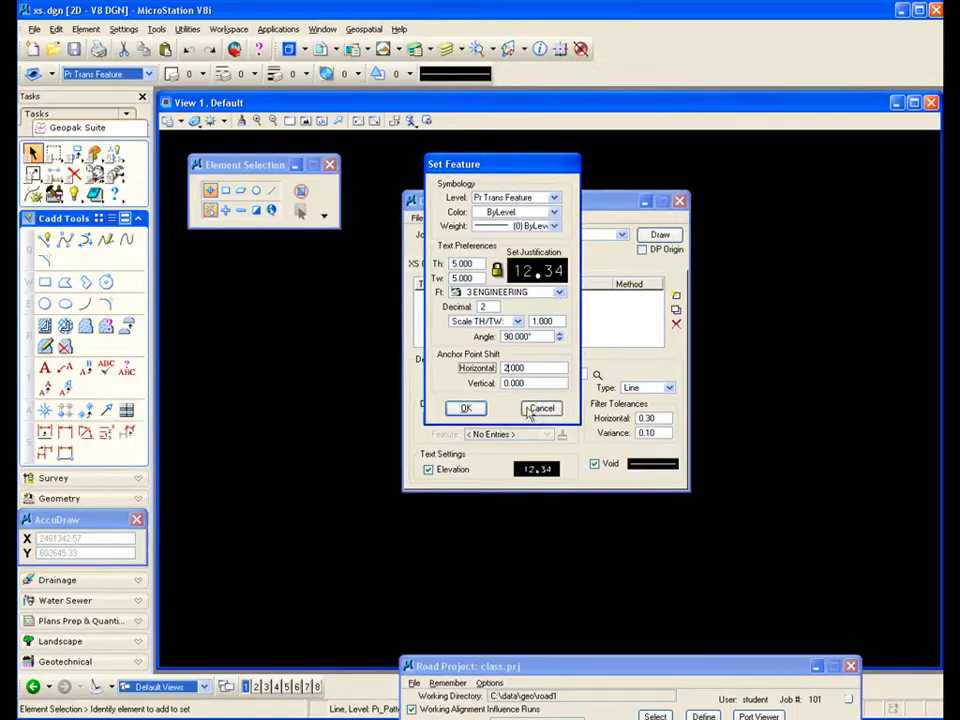
{"action": "left_click", "coordinate": [466, 408]}
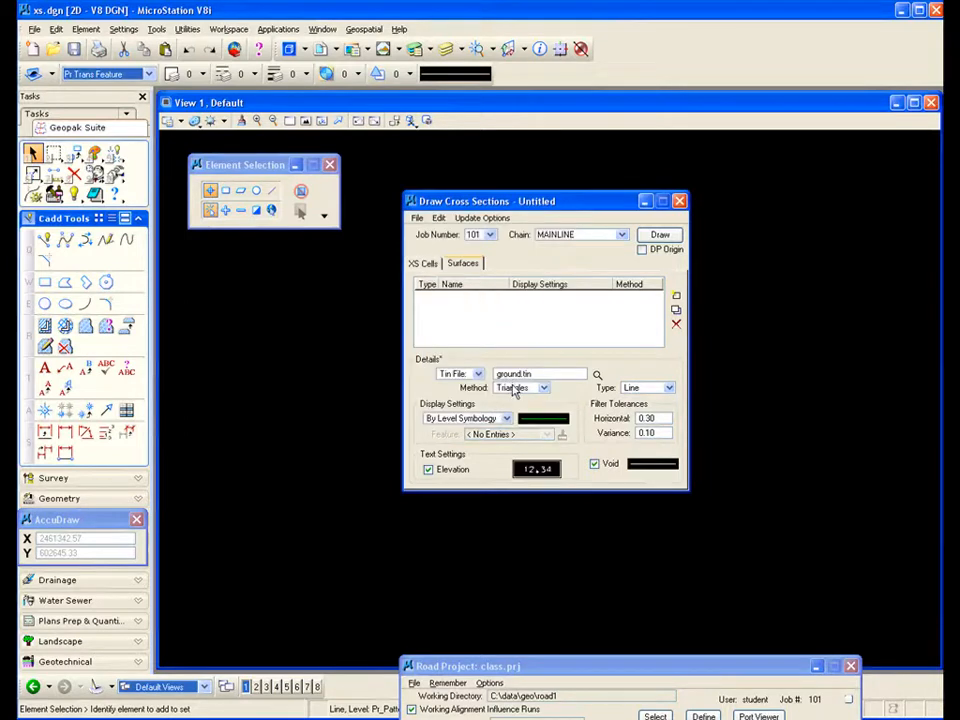
Set the surface's void line symbology to color 0 and weight 3 on level Pr Trans Feature
{"action": "left_click", "coordinate": [650, 466]}
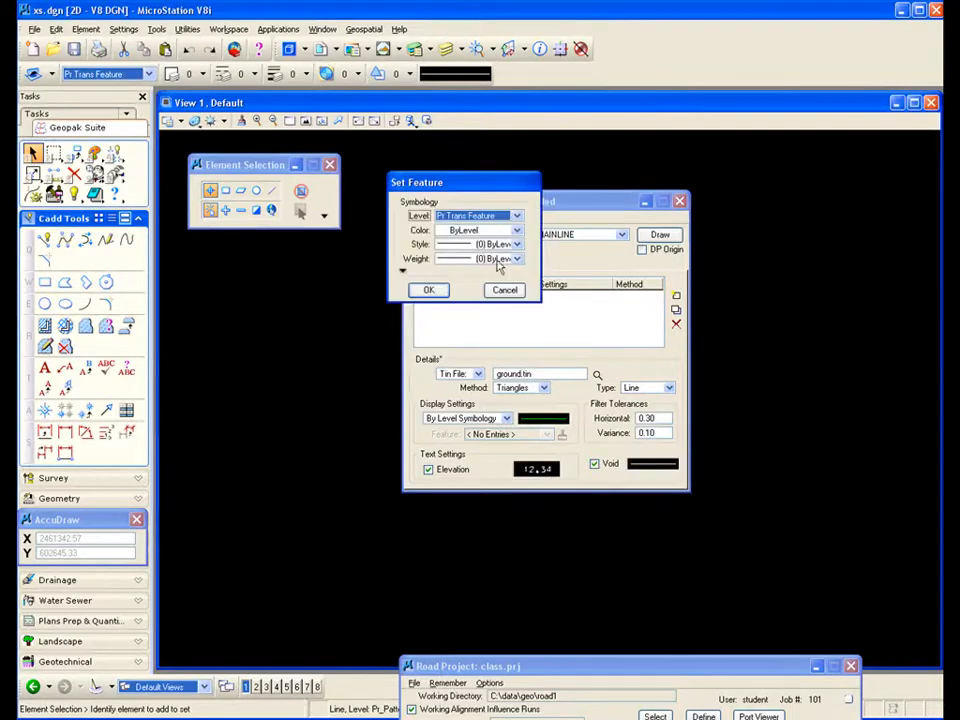
{"action": "left_click", "coordinate": [460, 232]}
{"action": "left_click", "coordinate": [446, 271]}
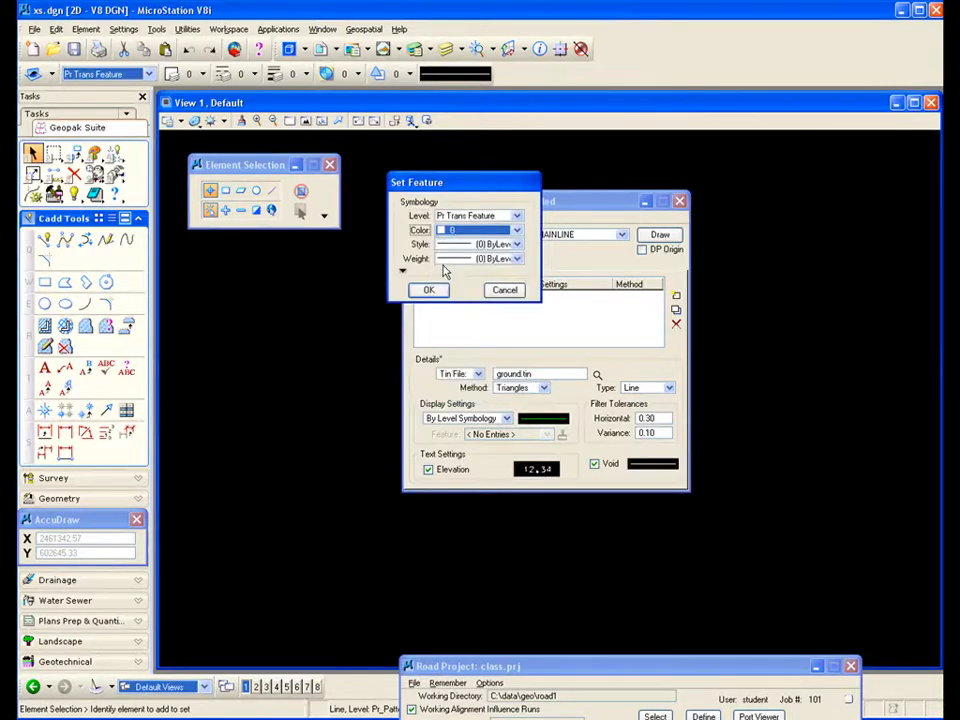
{"action": "left_click", "coordinate": [470, 258]}
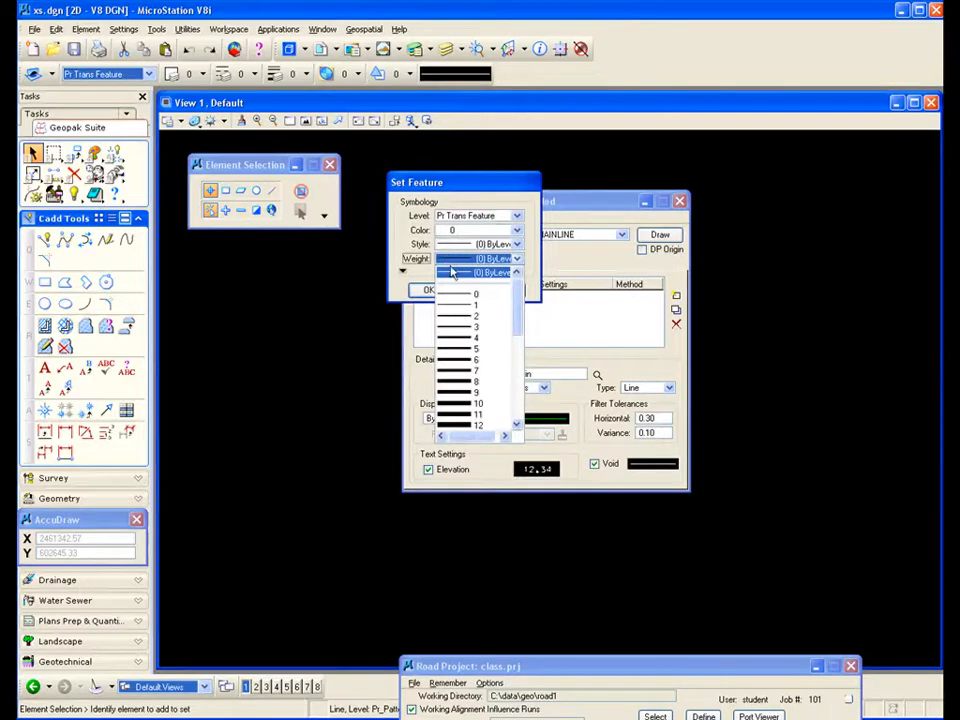
{"action": "left_click", "coordinate": [456, 328]}
{"action": "left_click", "coordinate": [429, 289]}
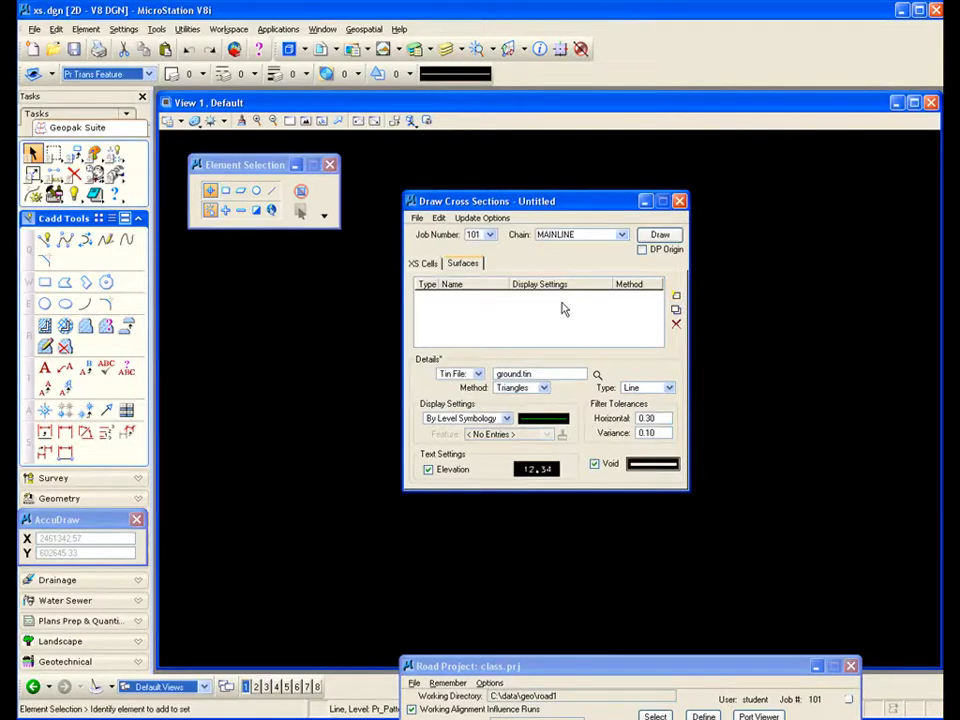
Add the configured ground.tin surface to the surface list and draw the MAINLINE cross sections
{"action": "left_click", "coordinate": [676, 298]}
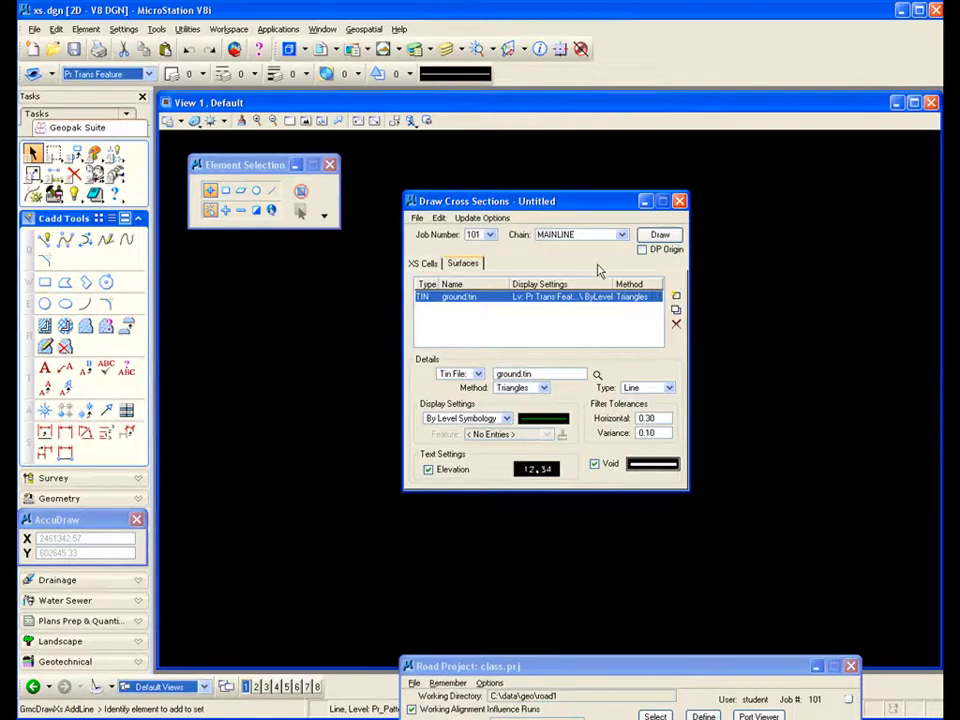
{"action": "left_click_drag", "start_coordinate": [582, 202], "coordinate": [569, 201]}
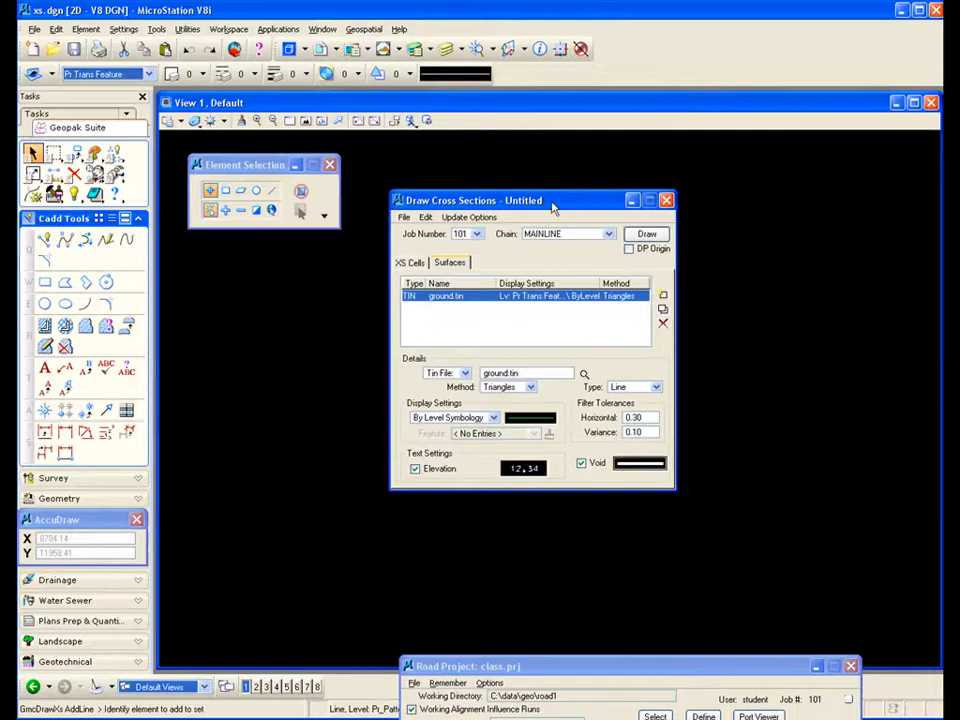
{"action": "left_click", "coordinate": [647, 235]}
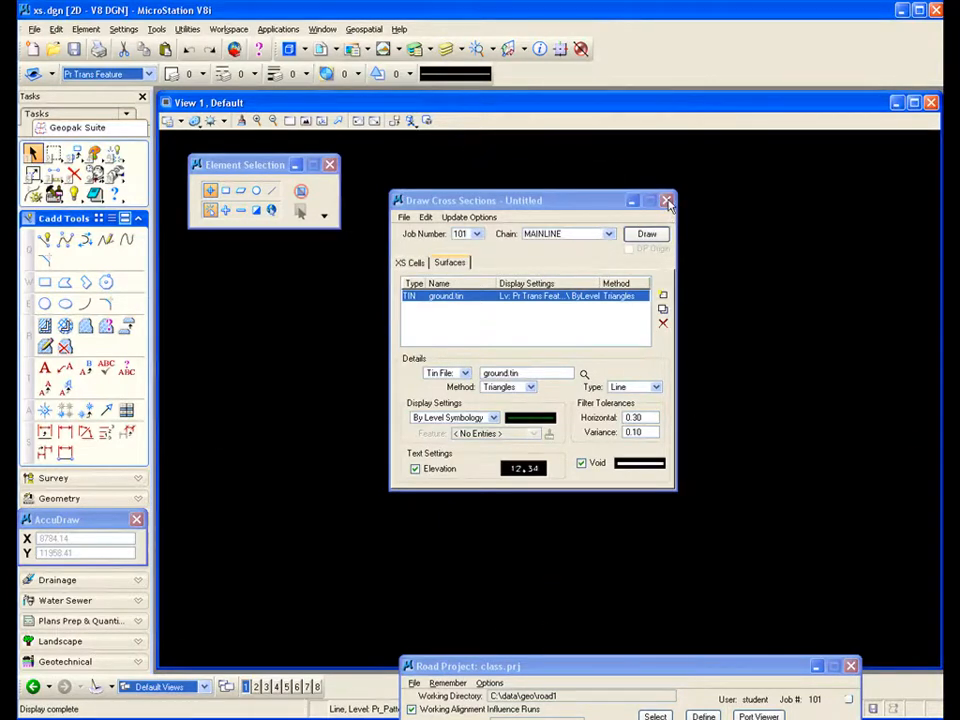
Close the Draw Cross Sections dialog with its settings saved, and dismiss the Element Selection settings
{"action": "left_click", "coordinate": [666, 201]}
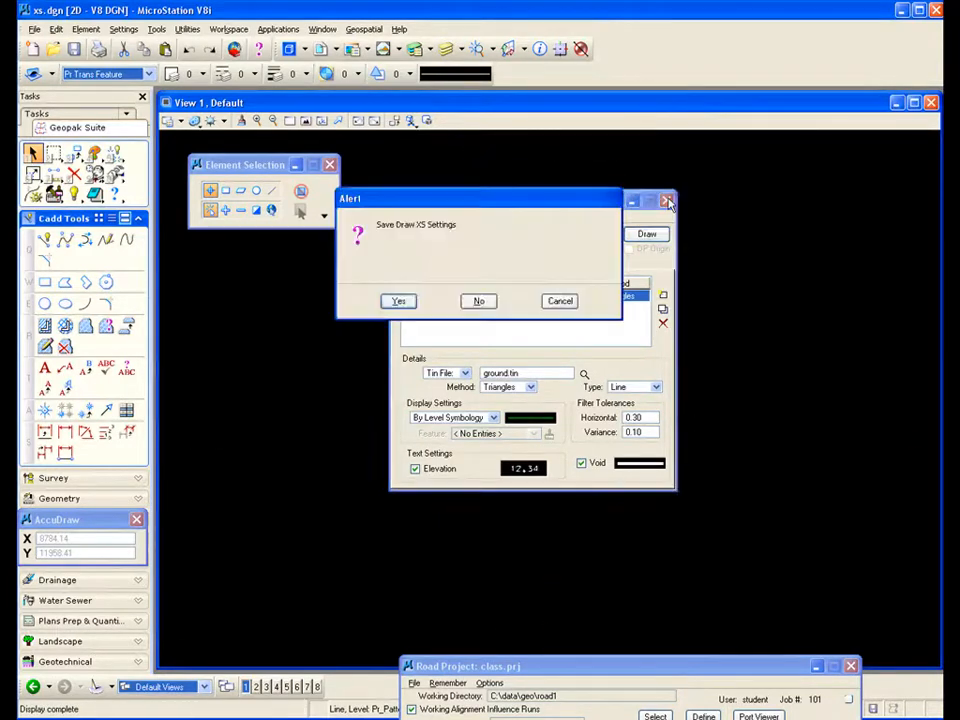
{"action": "left_click", "coordinate": [398, 302]}
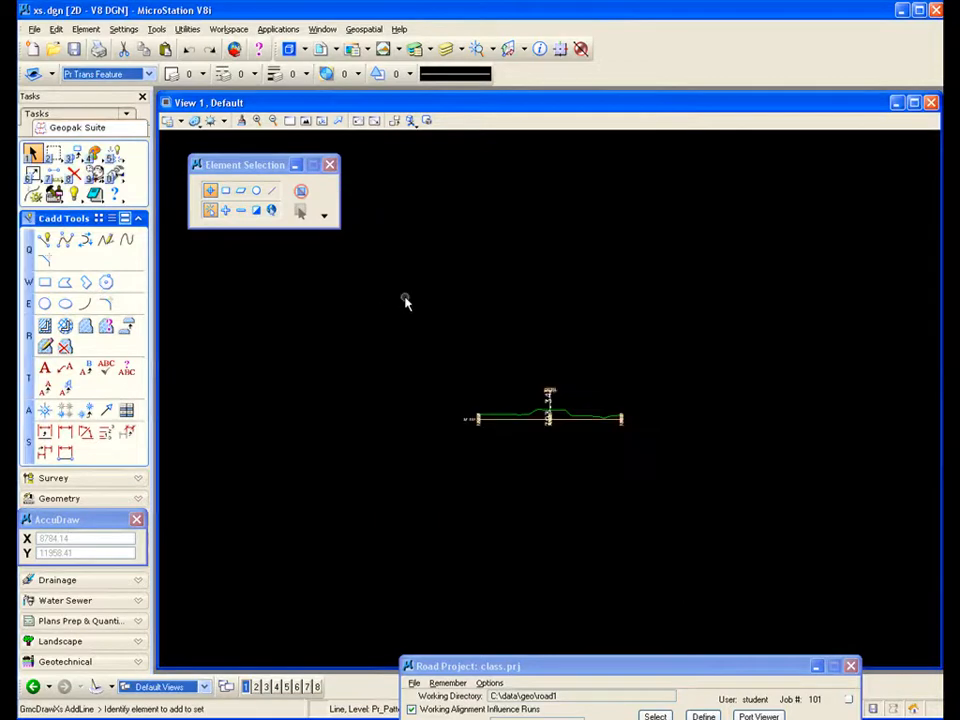
{"action": "left_click", "coordinate": [329, 166]}
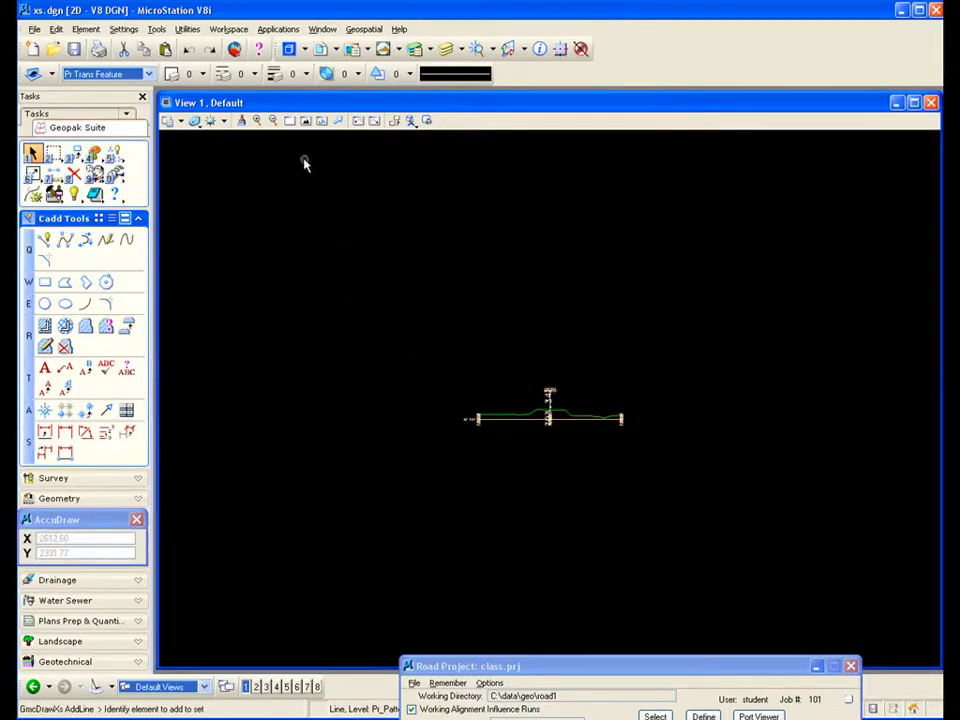
Fit all drawn cross sections in the view and examine their column layout and individual ground lines up close
{"action": "left_click", "coordinate": [305, 120]}
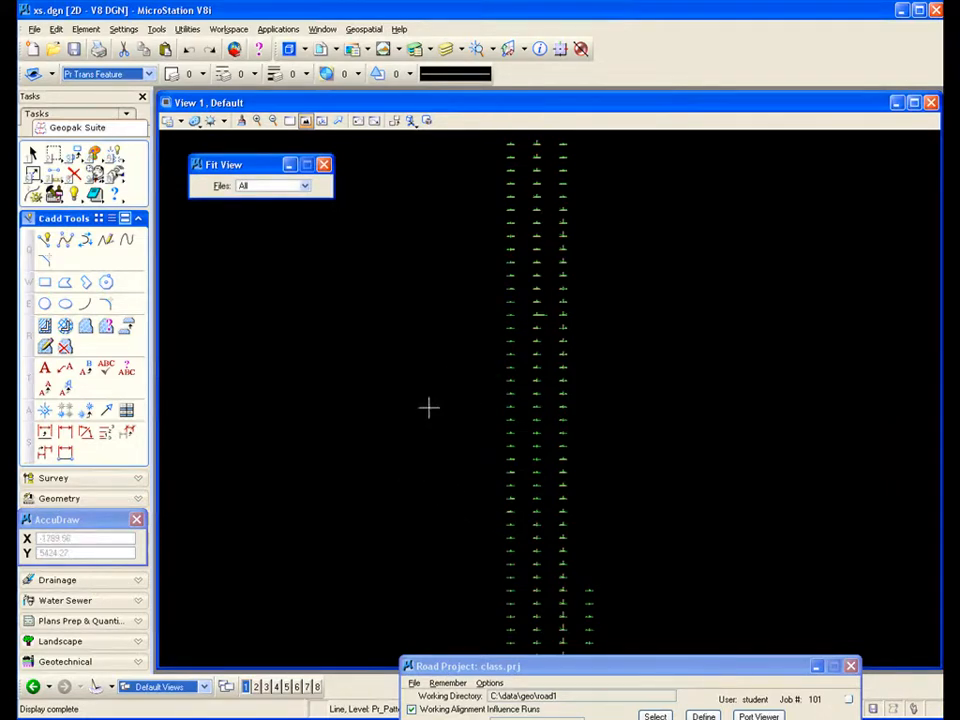
{"action": "scroll", "coordinate": [537, 342], "scroll_direction": "up", "scroll_amount": 5}
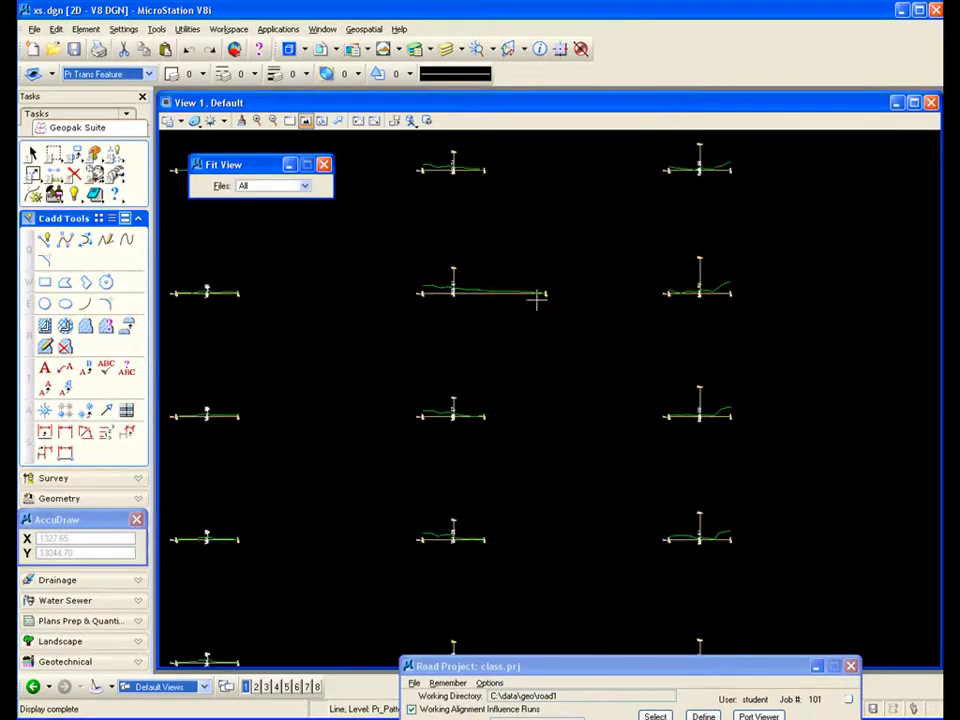
{"action": "scroll", "coordinate": [503, 302], "scroll_direction": "down", "scroll_amount": 6}
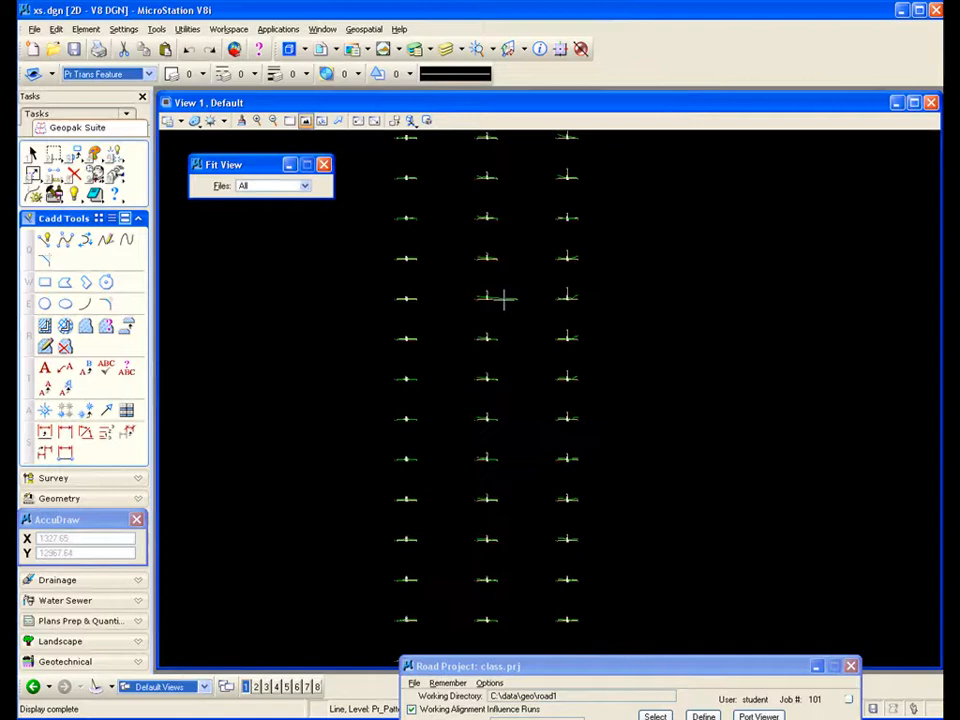
{"action": "scroll", "coordinate": [517, 325], "scroll_direction": "down", "scroll_amount": 2}
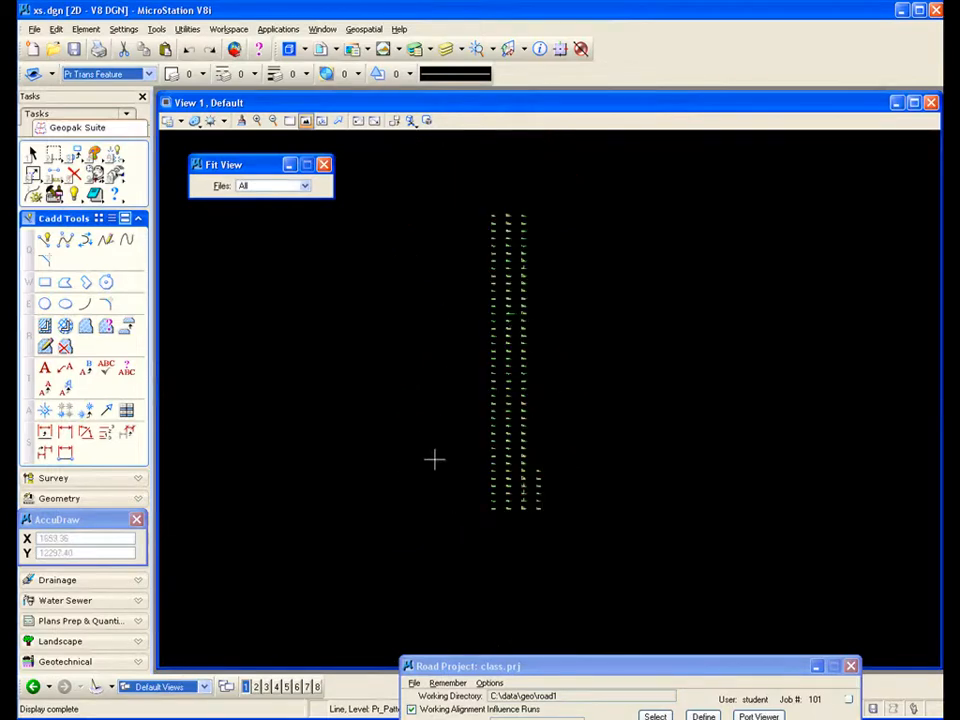
{"action": "scroll", "coordinate": [522, 451], "scroll_direction": "up", "scroll_amount": 7}
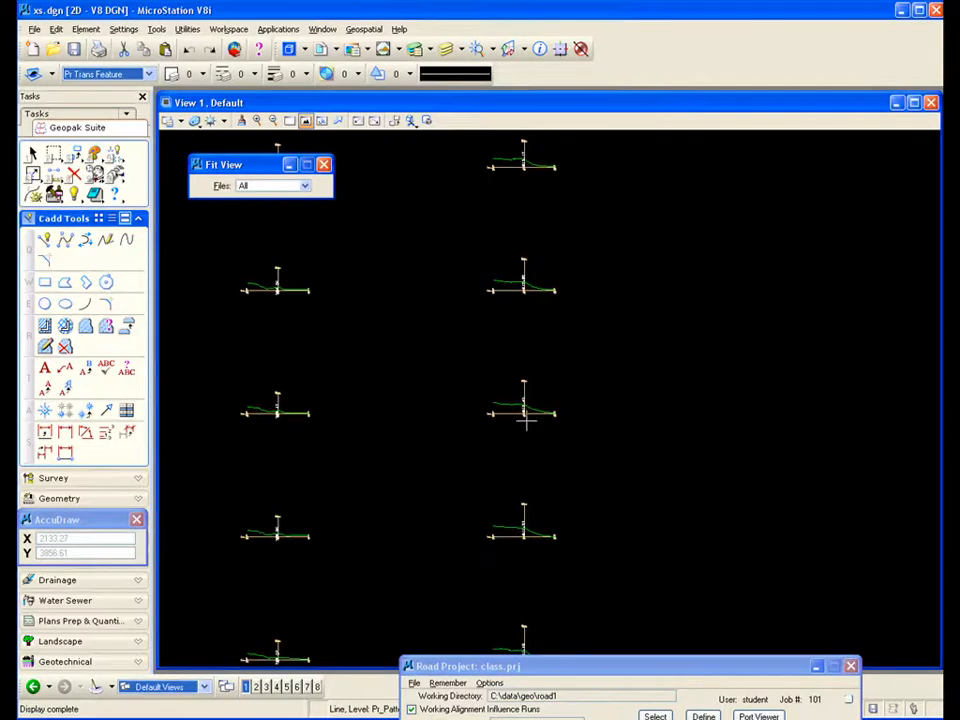
{"action": "scroll", "coordinate": [526, 420], "scroll_direction": "down", "scroll_amount": 4}
{"action": "scroll", "coordinate": [526, 420], "scroll_direction": "down", "scroll_amount": 2}
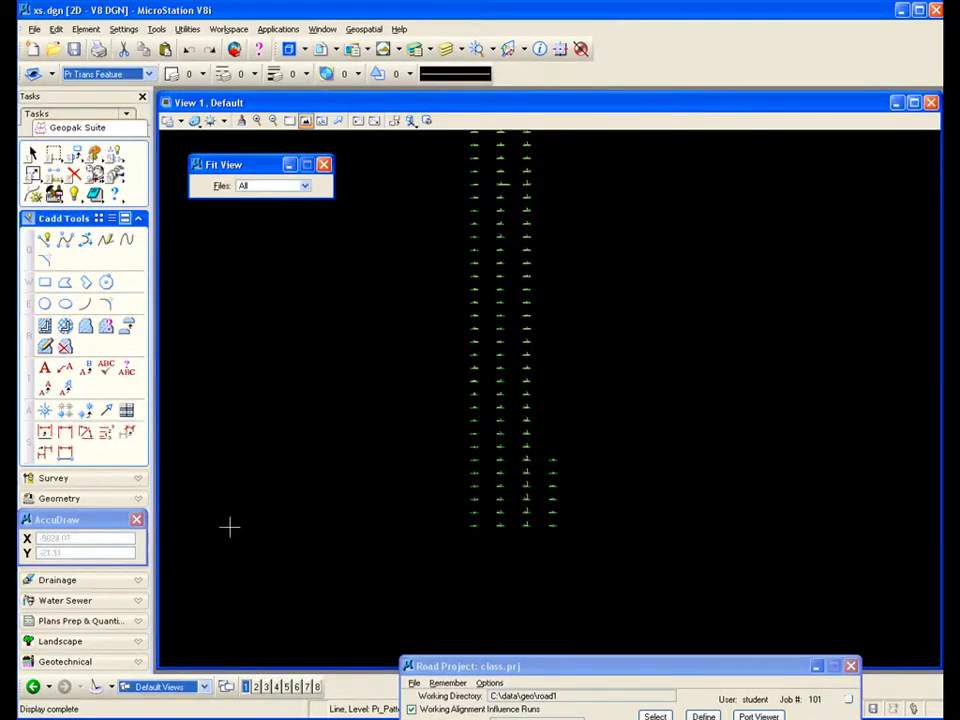
Open the Cross Section Navigator from the Road tools and clear the other tool settings away from the section view
{"action": "left_click", "coordinate": [139, 222]}
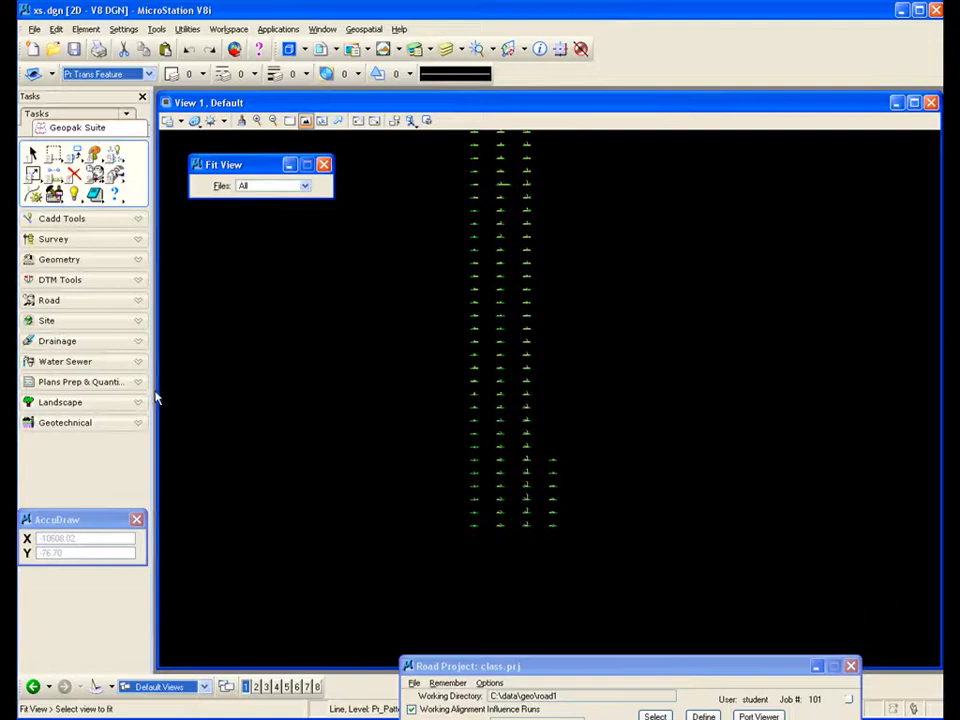
{"action": "left_click", "coordinate": [139, 304]}
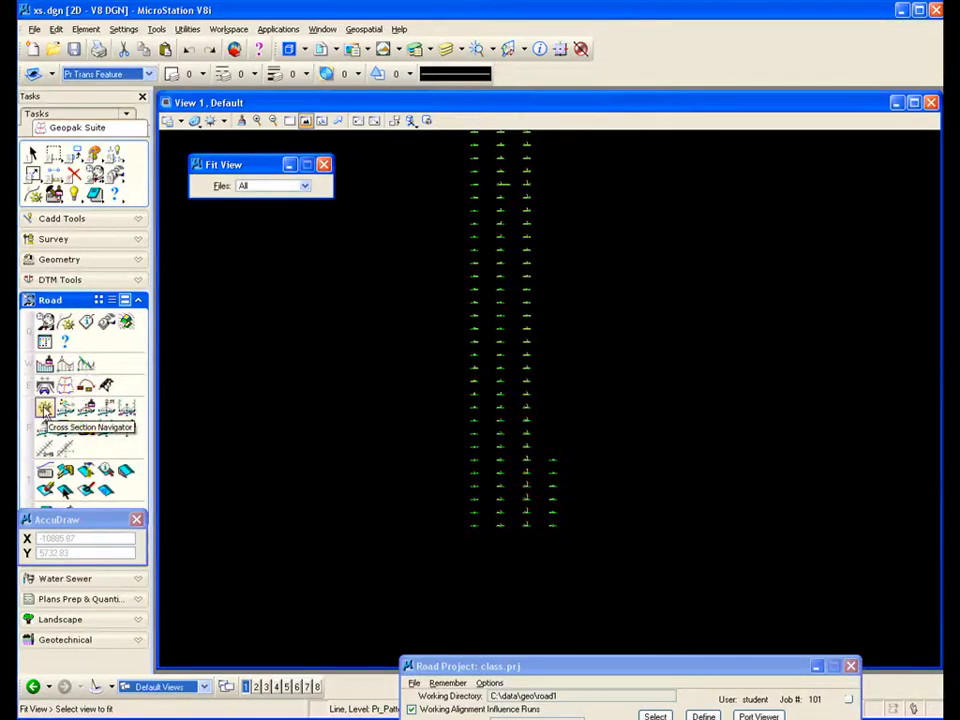
{"action": "left_click", "coordinate": [45, 408]}
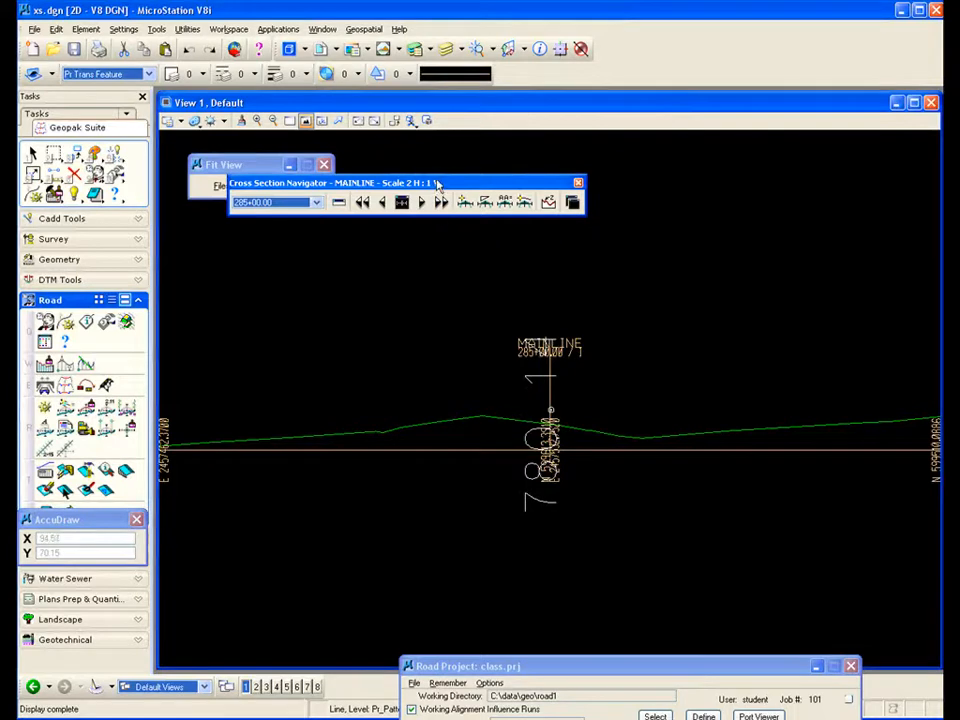
{"action": "left_click_drag", "start_coordinate": [448, 186], "coordinate": [612, 150]}
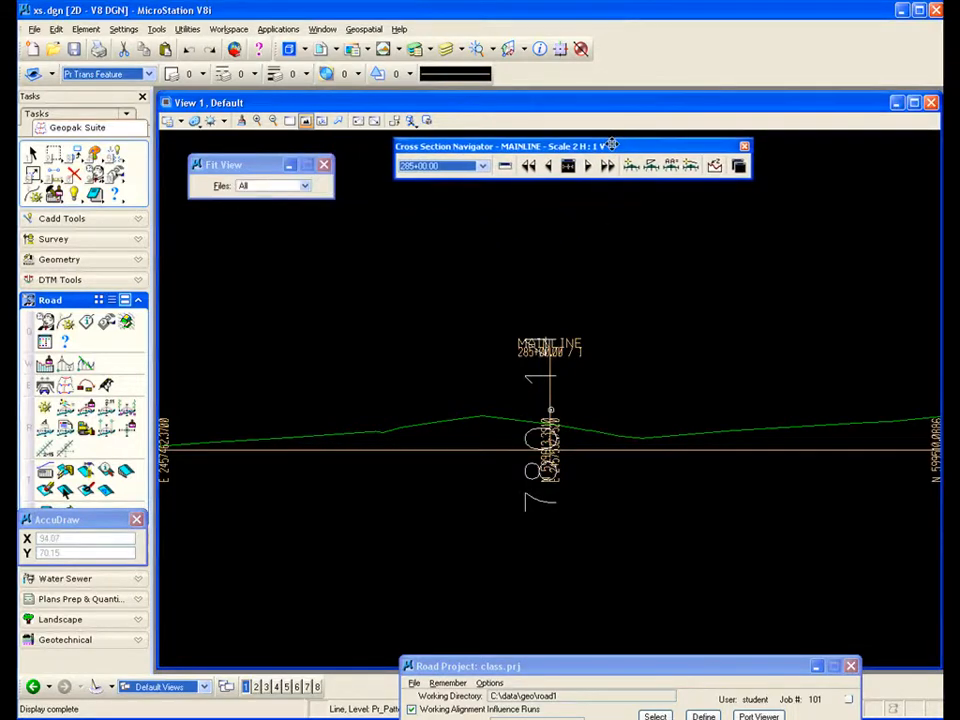
{"action": "left_click", "coordinate": [323, 166]}
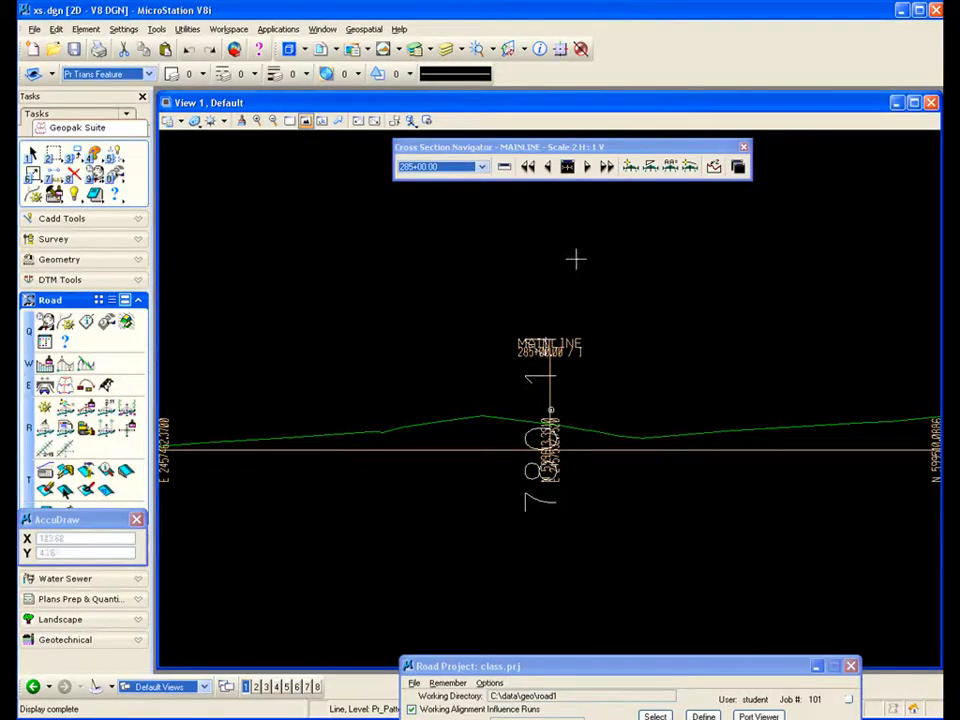
Display the cross section at station 311+00.00, and return to the first section
{"action": "left_click", "coordinate": [482, 168]}
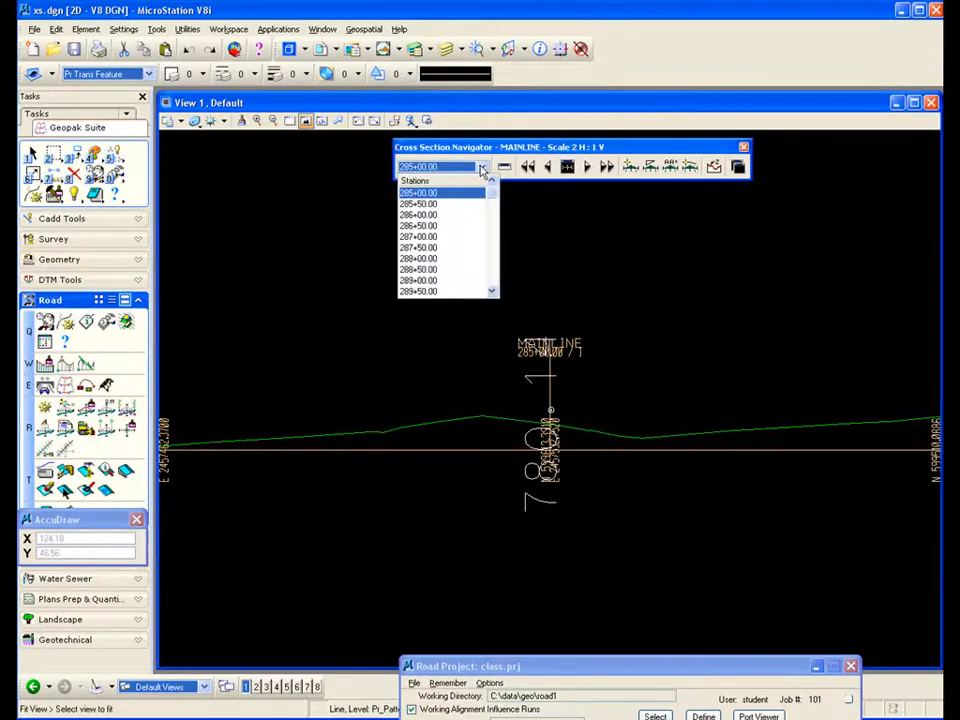
{"action": "left_click_drag", "start_coordinate": [491, 197], "coordinate": [494, 232]}
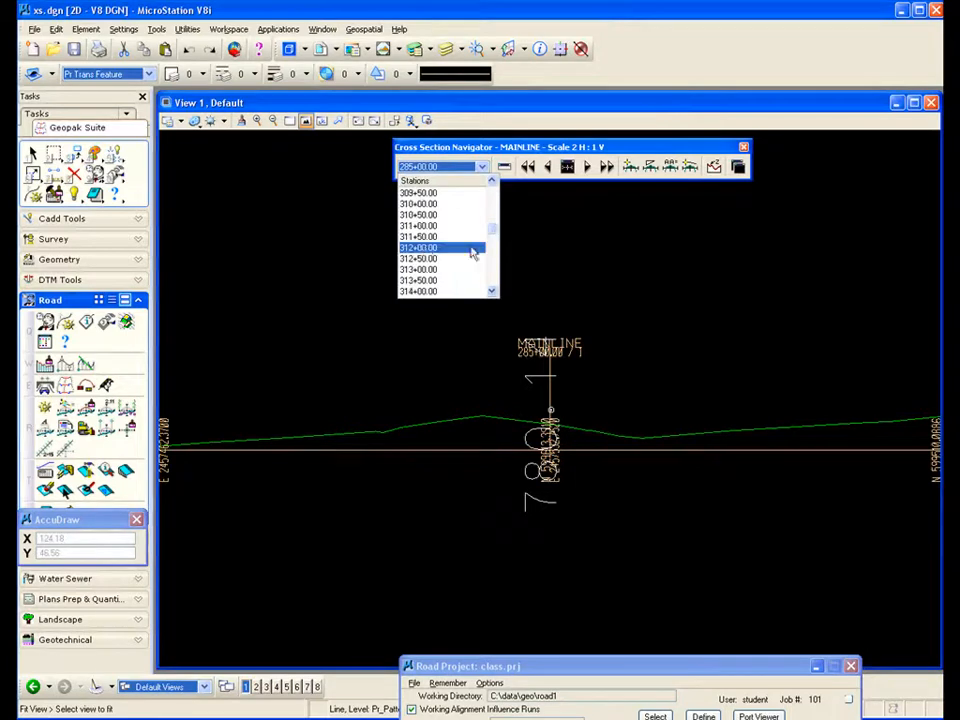
{"action": "left_click", "coordinate": [419, 228]}
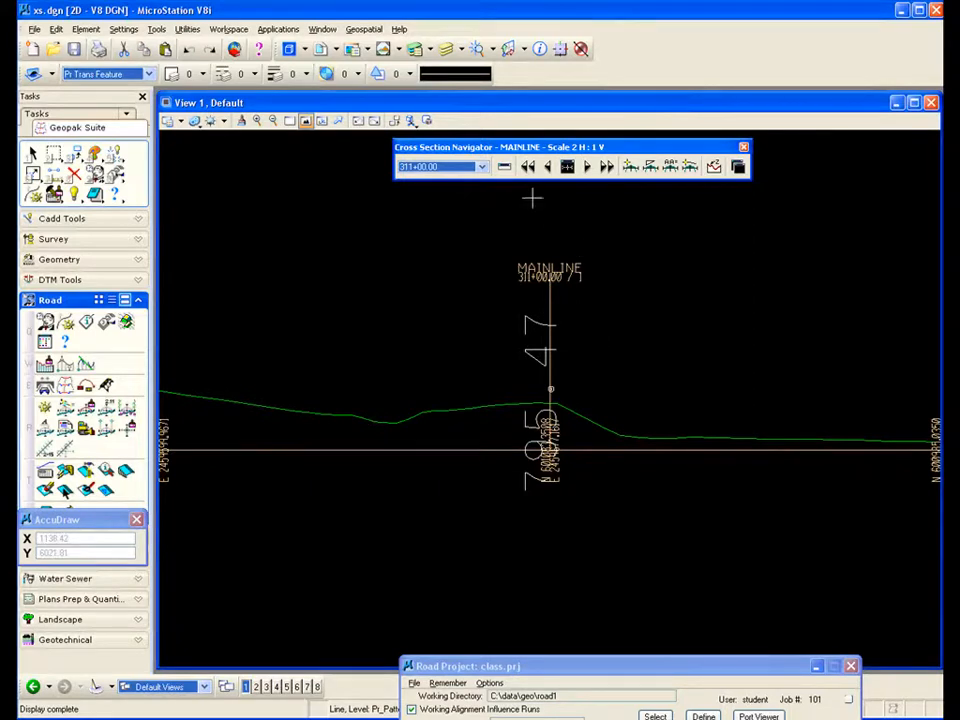
{"action": "left_click", "coordinate": [529, 166]}
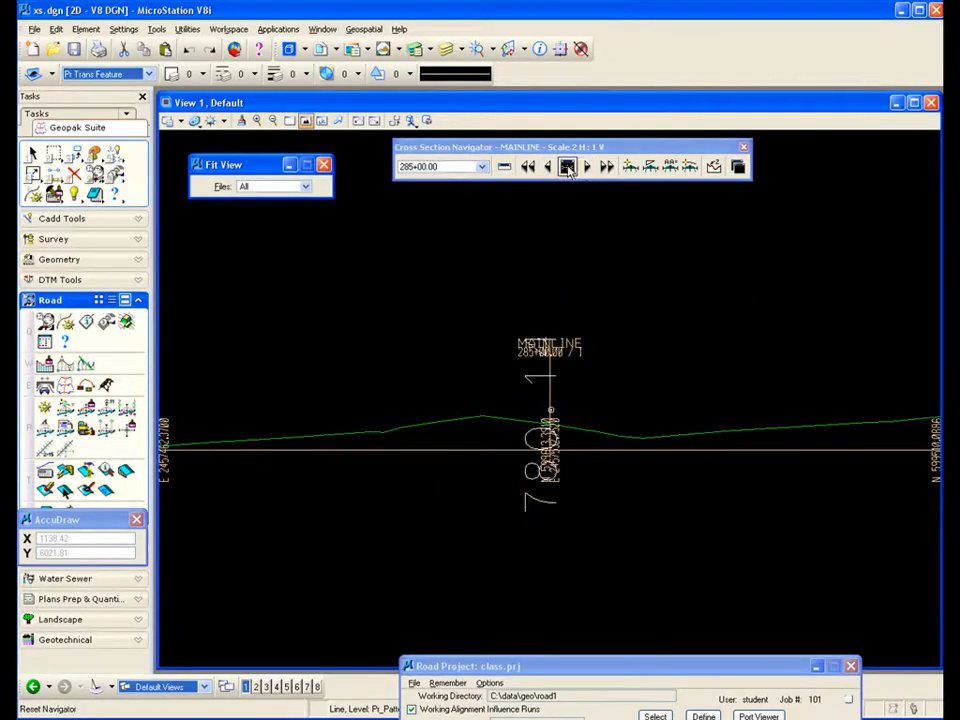
Reset the navigator and review the sections one by one up to station 296+50.00, ending with the last section
{"action": "left_click", "coordinate": [567, 167]}
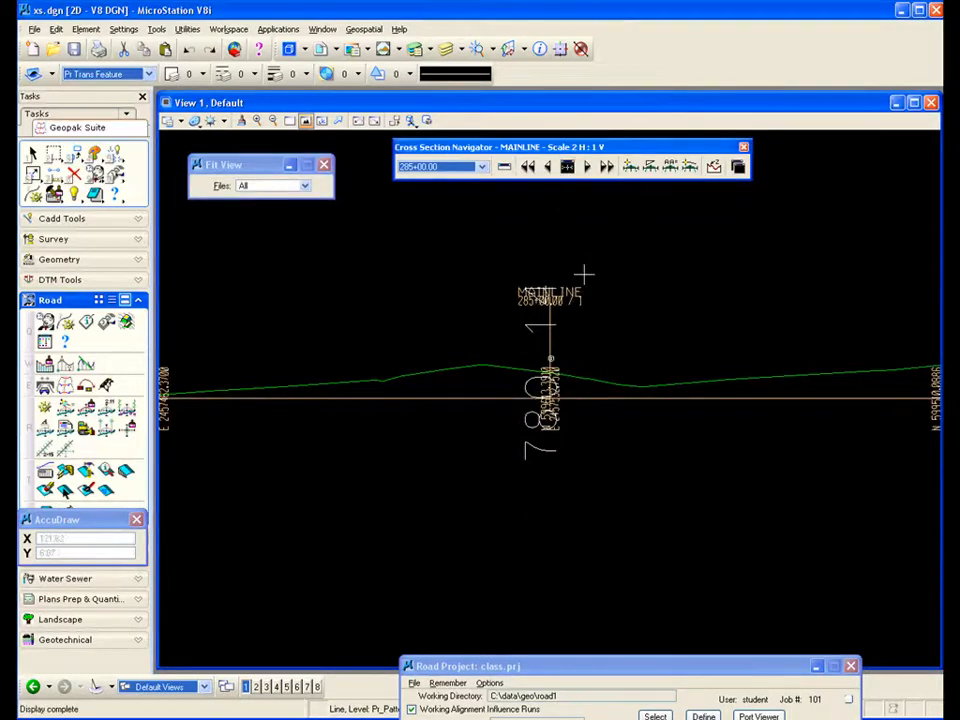
{"action": "left_click", "coordinate": [588, 167]}
{"action": "left_click", "coordinate": [588, 167]}
{"action": "left_click", "coordinate": [588, 168]}
{"action": "left_click", "coordinate": [587, 169]}
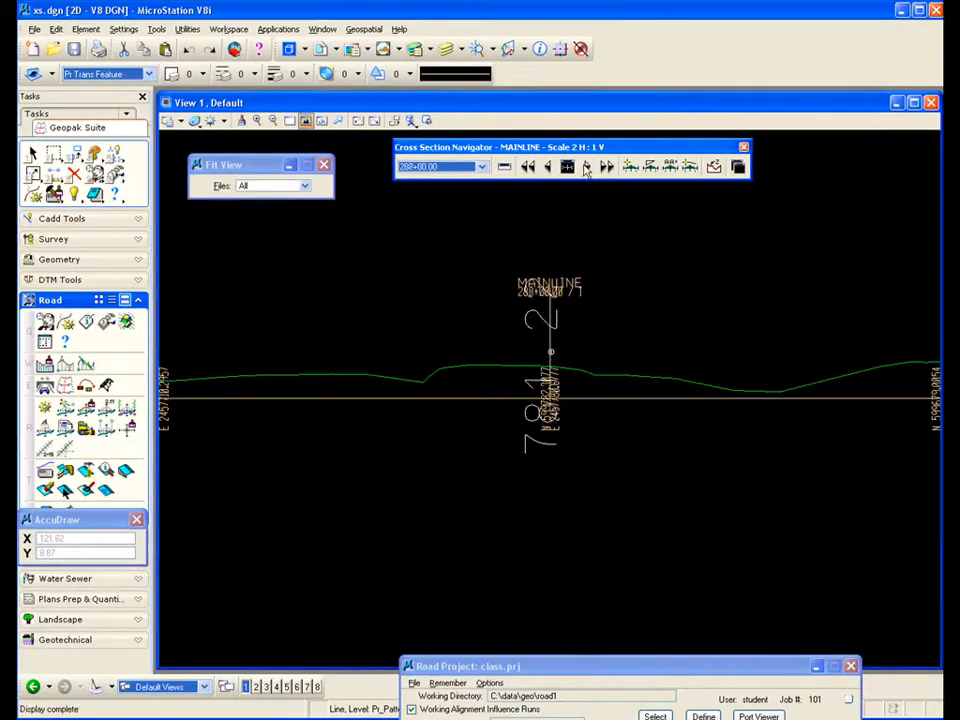
{"action": "left_click", "coordinate": [588, 168]}
{"action": "left_click", "coordinate": [588, 167]}
{"action": "left_click", "coordinate": [588, 167]}
{"action": "left_click", "coordinate": [588, 168]}
{"action": "left_click", "coordinate": [588, 168]}
{"action": "left_click", "coordinate": [588, 167]}
{"action": "left_click", "coordinate": [588, 167]}
{"action": "left_click", "coordinate": [588, 168]}
{"action": "left_click", "coordinate": [588, 168]}
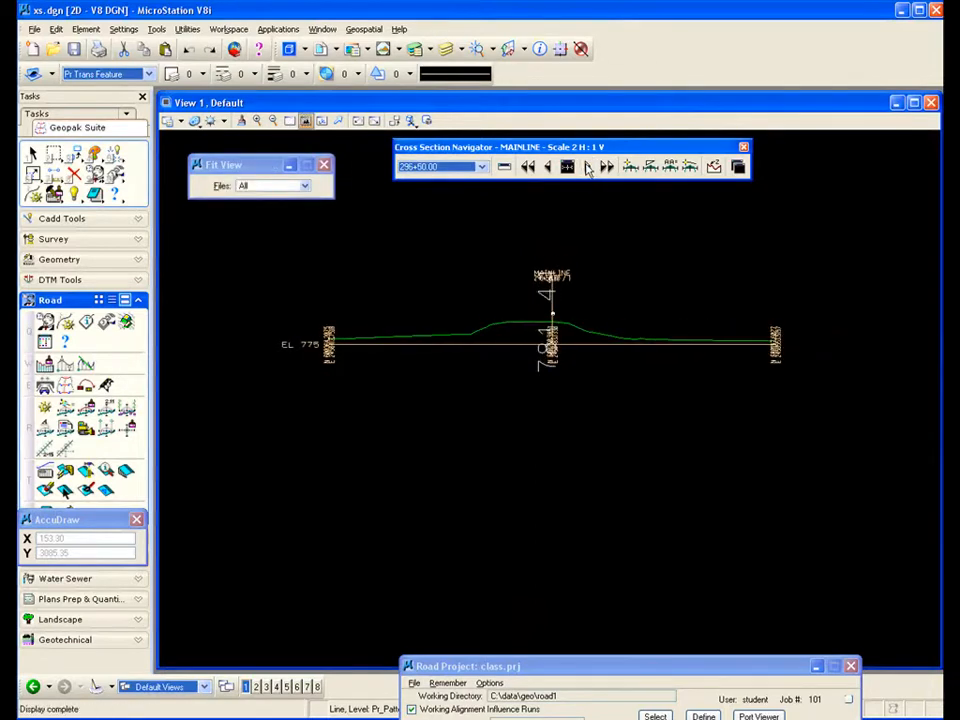
{"action": "left_click", "coordinate": [606, 167]}
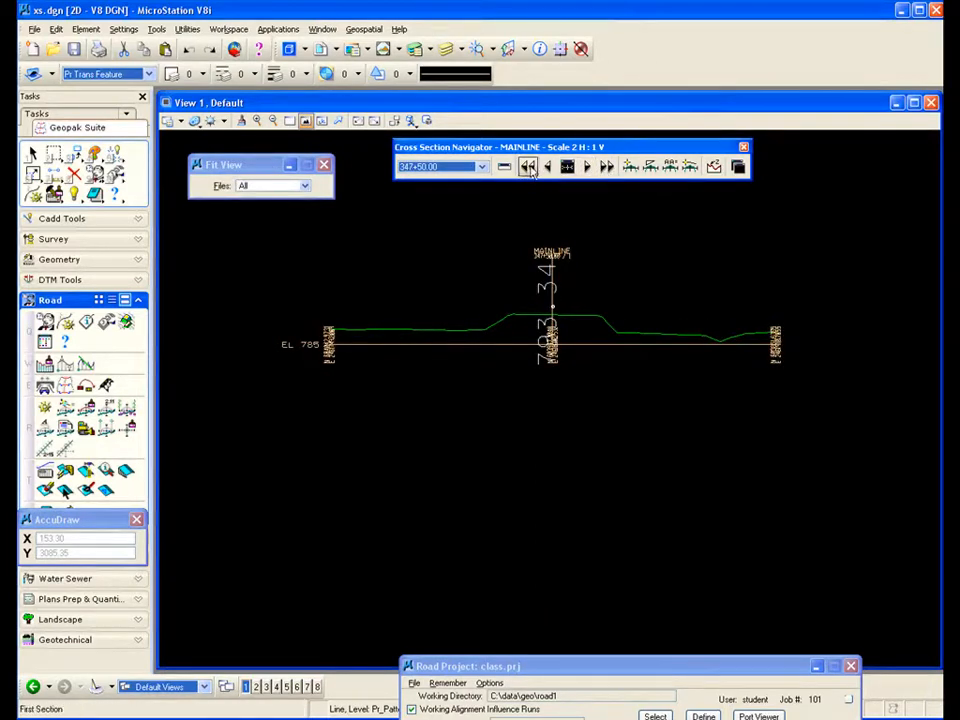
Read cursor elevations and offsets on the 347+50.00 section with the DP Offset Elevation tool, and close it
{"action": "left_click", "coordinate": [631, 167]}
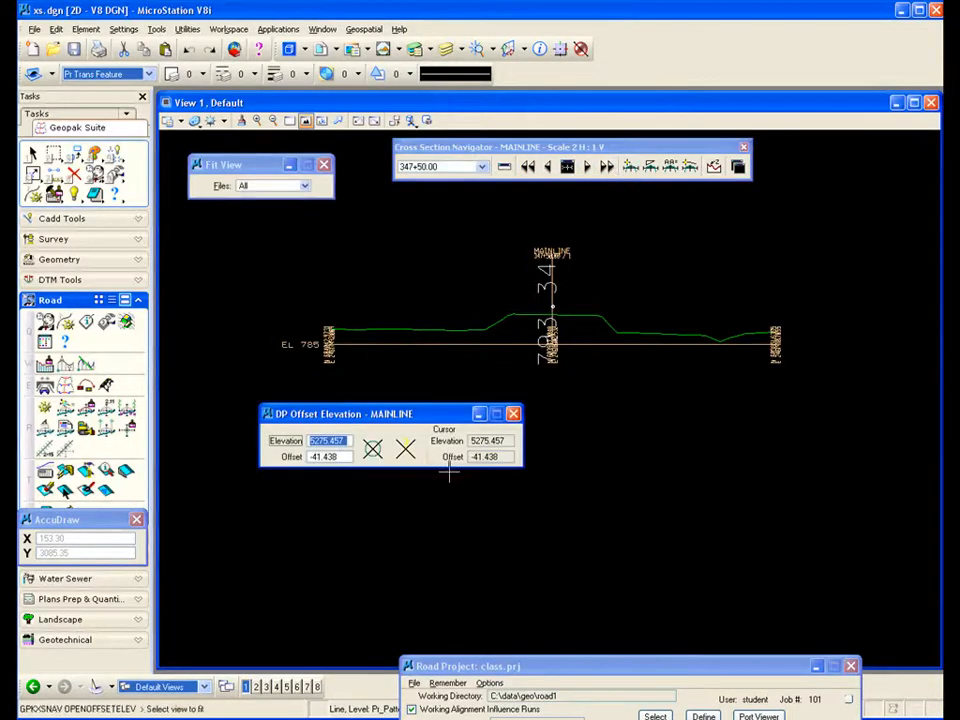
{"action": "left_click_drag", "start_coordinate": [420, 424], "coordinate": [461, 464]}
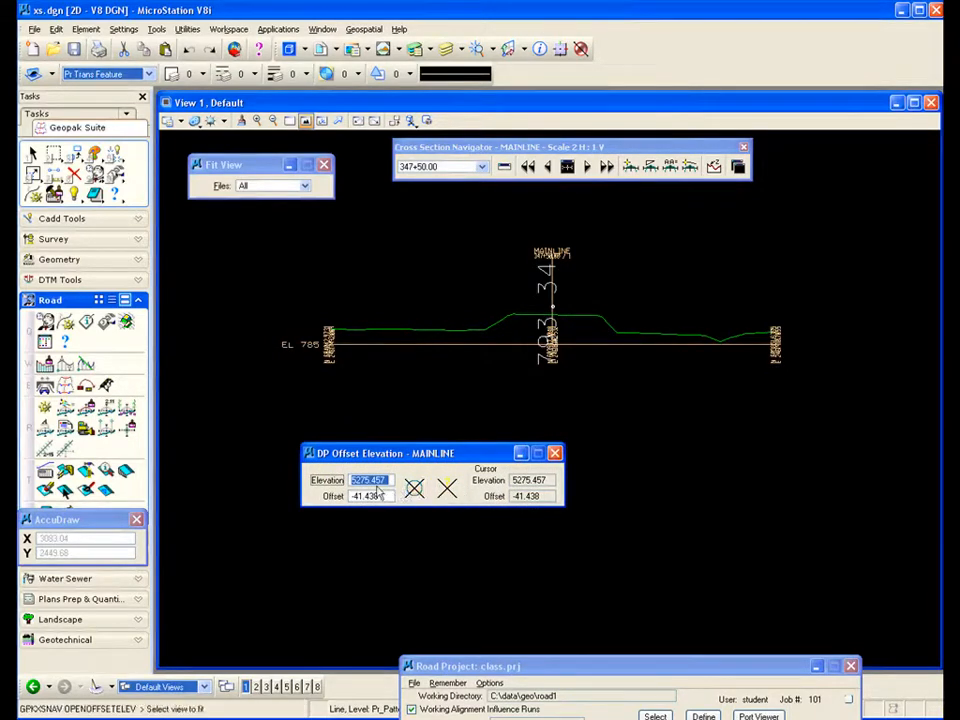
{"action": "left_click", "coordinate": [449, 490]}
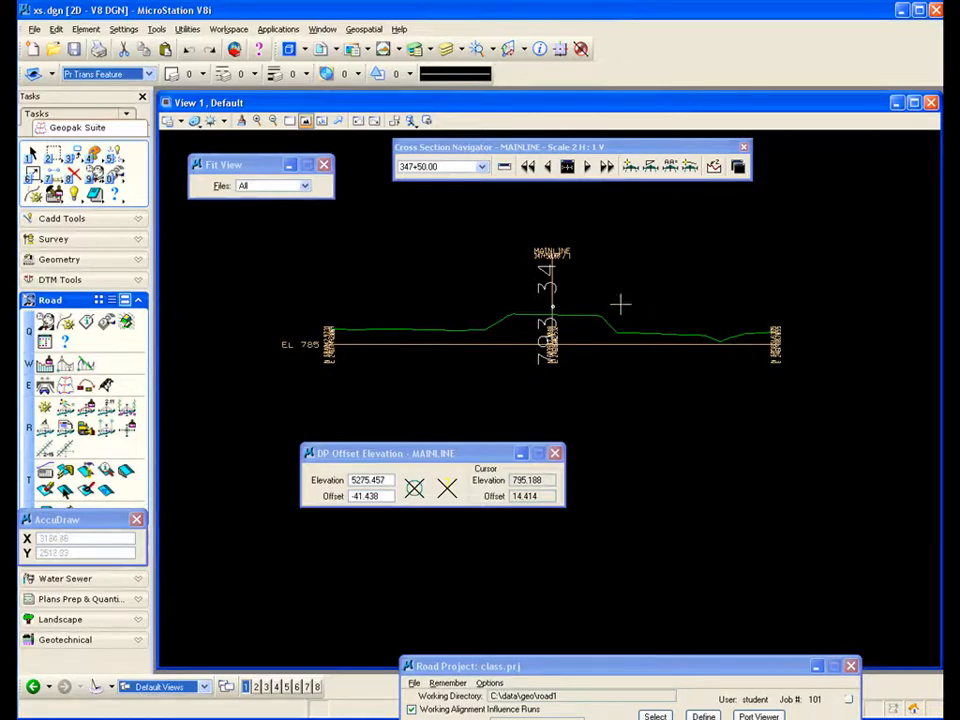
{"action": "left_click", "coordinate": [555, 453]}
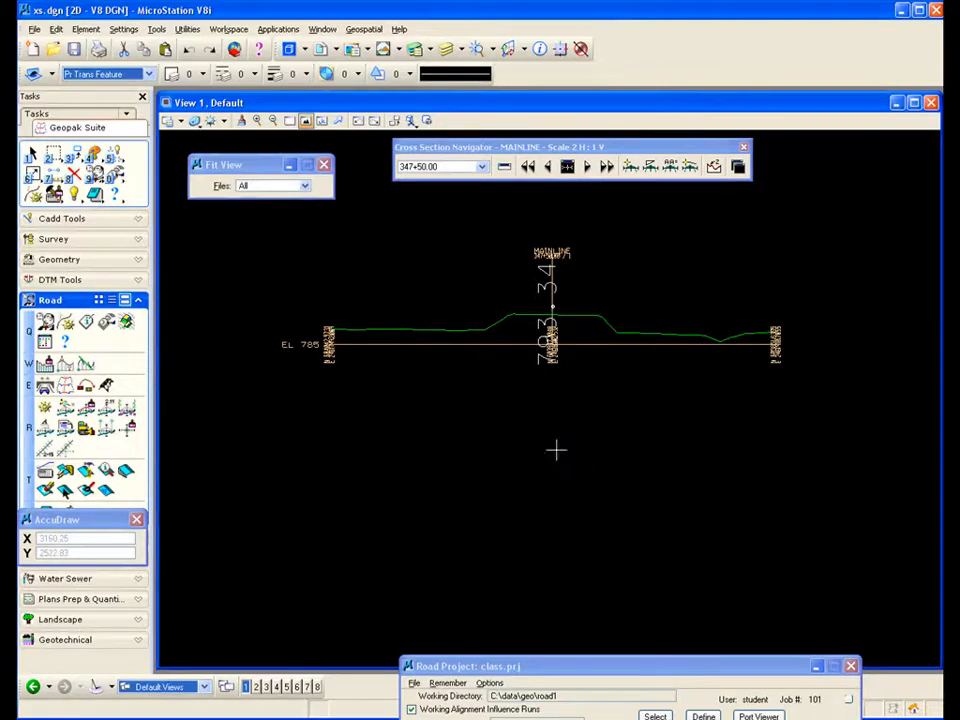
Try to place a cross section line from the ground line's right-hand break, with delta distance 25 and slope 3:1
{"action": "left_click", "coordinate": [690, 167]}
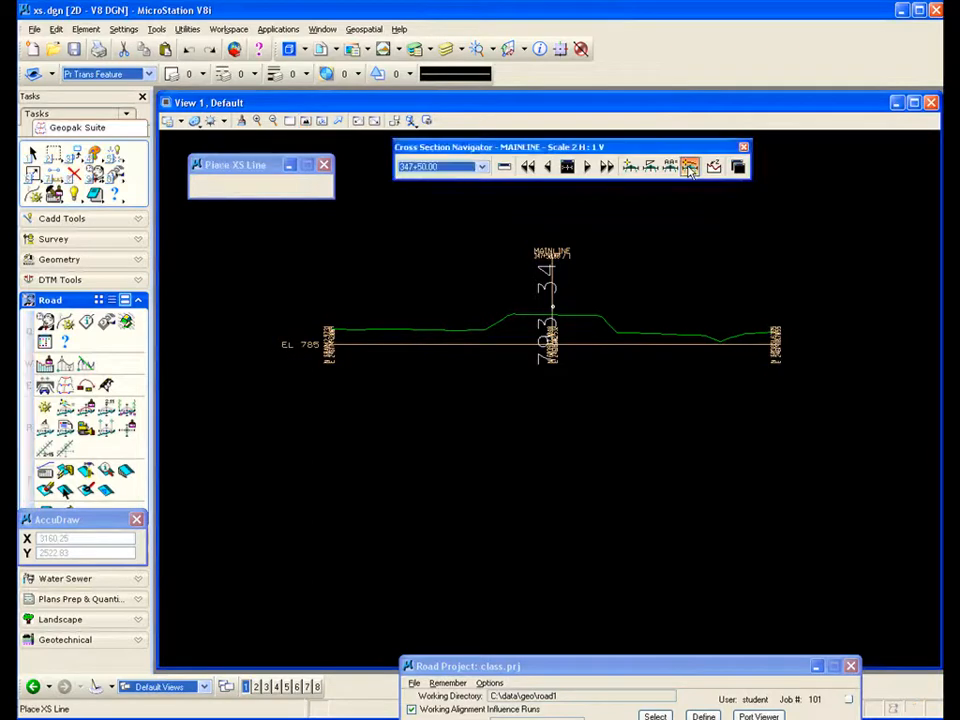
{"action": "left_click_drag", "start_coordinate": [432, 251], "coordinate": [433, 223]}
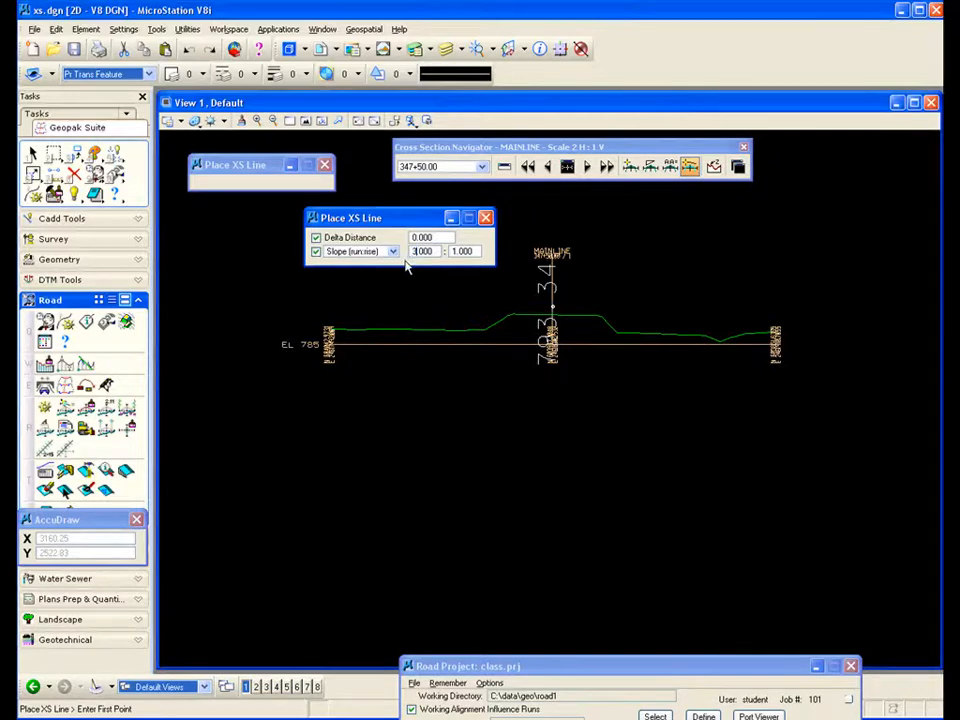
{"action": "double_click", "coordinate": [437, 241]}
{"action": "type", "text": "25"}
{"action": "left_click", "coordinate": [604, 318]}
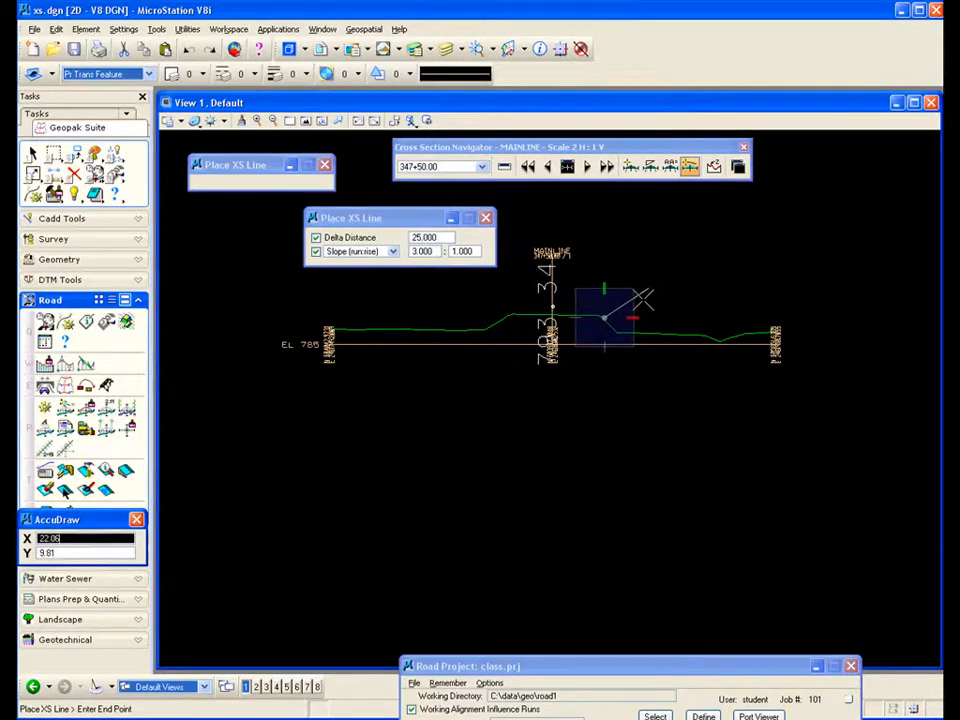
{"action": "right_click", "coordinate": [642, 300]}
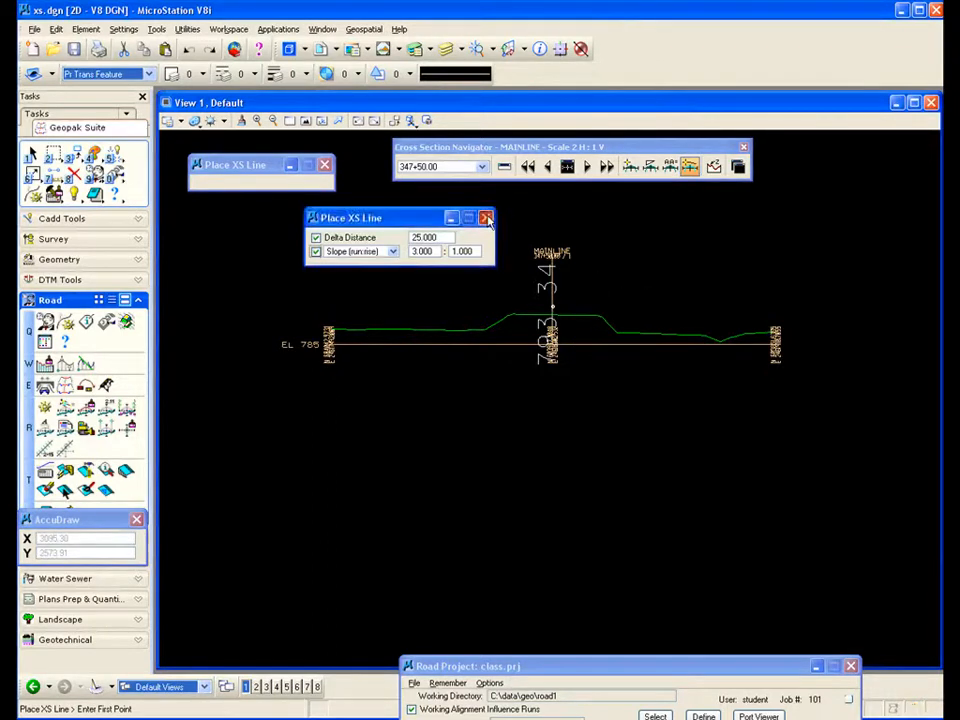
{"action": "left_click", "coordinate": [486, 219]}
Reset the Cross Section Navigator to the first section, 285+00.00, and close the leftover Place XS Line settings
{"action": "left_click_drag", "start_coordinate": [517, 146], "coordinate": [454, 182]}
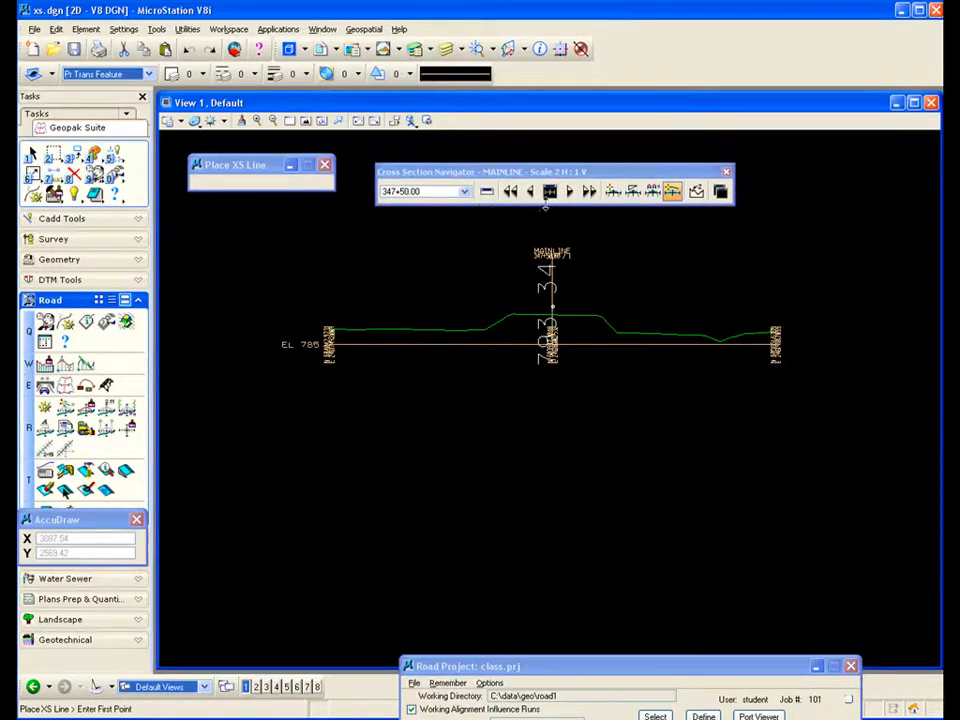
{"action": "left_click", "coordinate": [549, 194]}
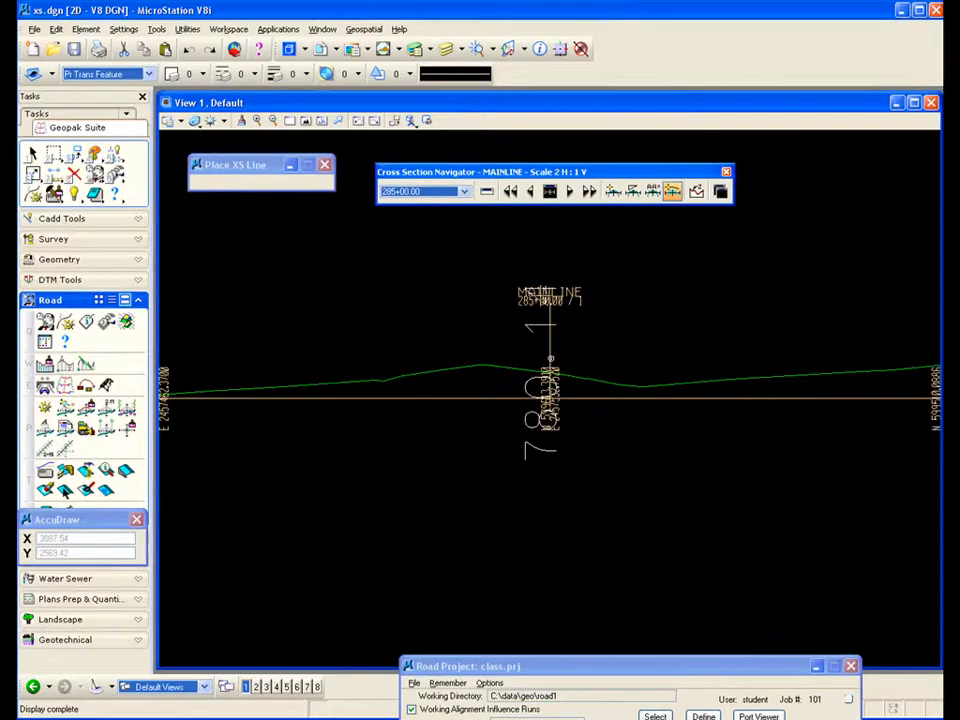
{"action": "scroll", "coordinate": [468, 318], "scroll_direction": "down", "scroll_amount": 3}
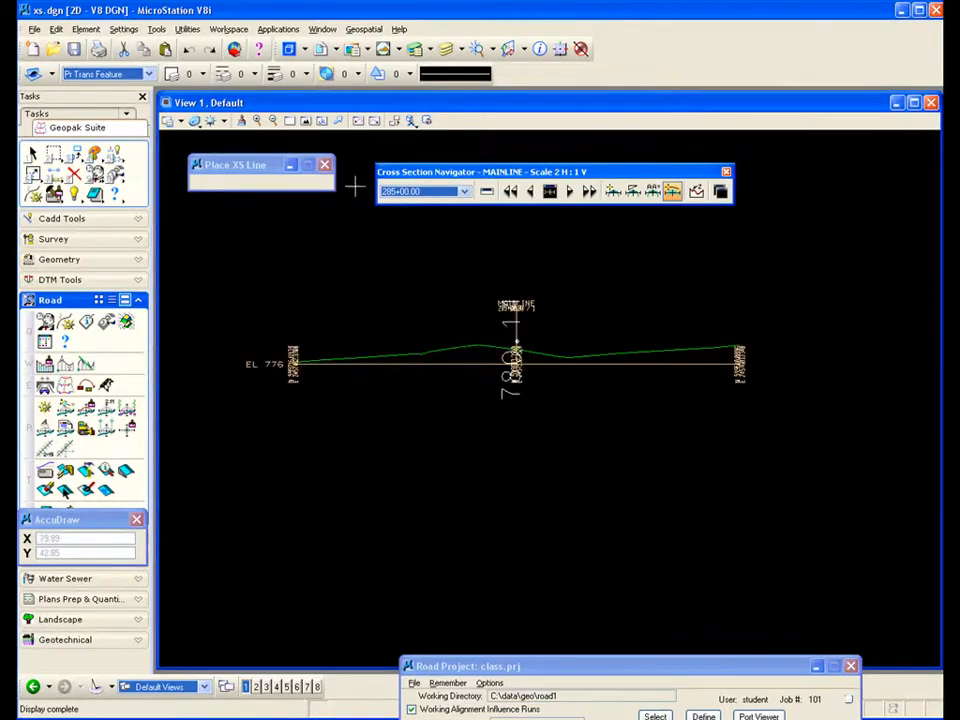
{"action": "left_click", "coordinate": [325, 166]}
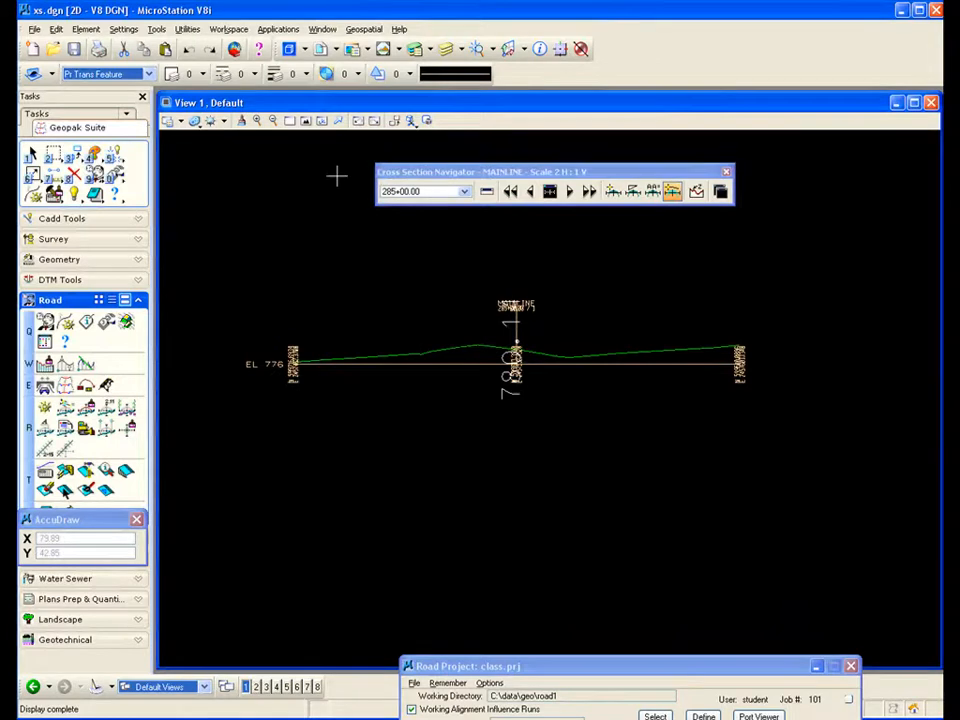
Review the sections one by one up to station 318+00.00, and examine that section's ground line right of the centerline
{"action": "left_click", "coordinate": [570, 192]}
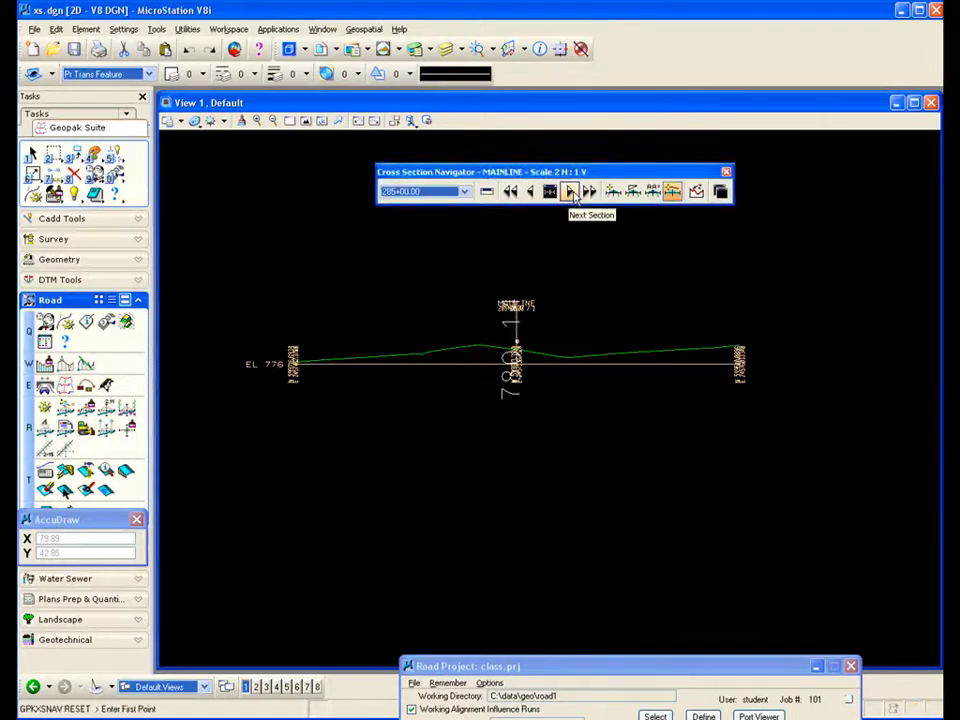
{"action": "left_click", "coordinate": [570, 192]}
{"action": "left_click", "coordinate": [570, 192]}
{"action": "left_click", "coordinate": [570, 192]}
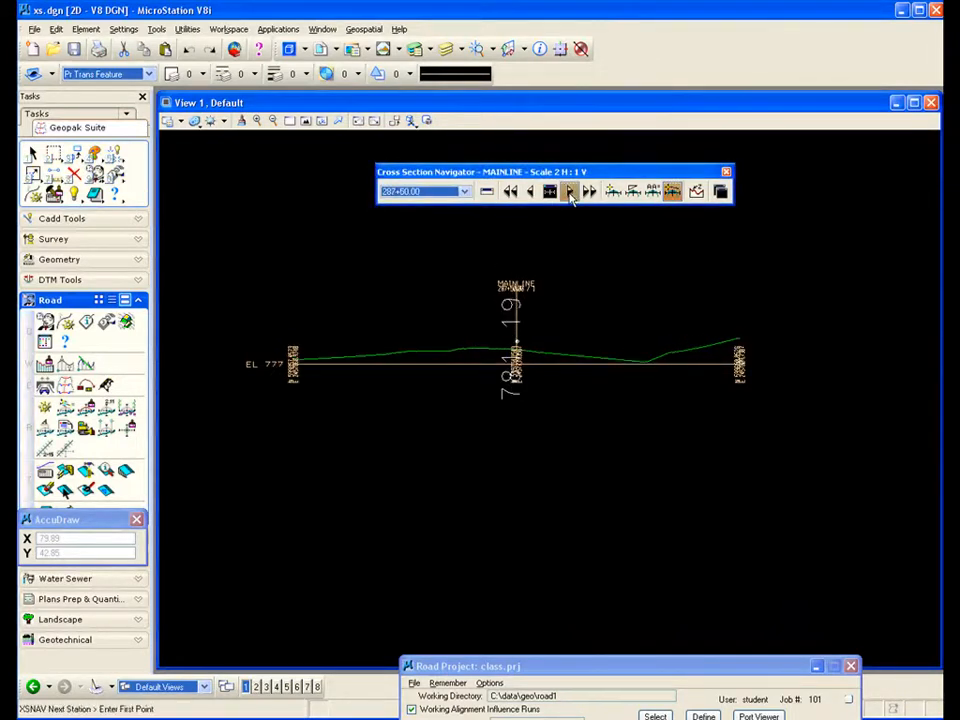
{"action": "left_click", "coordinate": [570, 192]}
{"action": "left_click", "coordinate": [570, 192]}
{"action": "left_click", "coordinate": [570, 192]}
{"action": "left_click", "coordinate": [570, 192]}
{"action": "left_click", "coordinate": [570, 192]}
{"action": "left_click", "coordinate": [570, 192]}
{"action": "left_click", "coordinate": [570, 192]}
{"action": "left_click", "coordinate": [570, 192]}
{"action": "left_click", "coordinate": [570, 192]}
{"action": "left_click", "coordinate": [570, 192]}
{"action": "left_click", "coordinate": [570, 192]}
{"action": "left_click", "coordinate": [570, 192]}
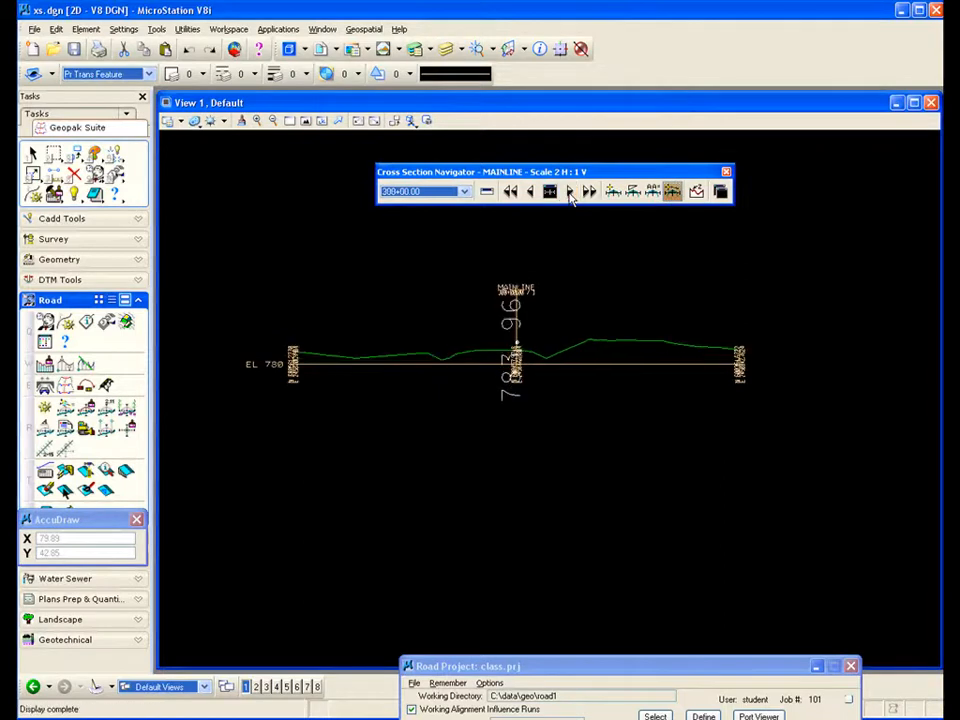
{"action": "left_click", "coordinate": [570, 192]}
{"action": "left_click", "coordinate": [570, 192]}
{"action": "left_click", "coordinate": [570, 192]}
{"action": "left_click", "coordinate": [570, 192]}
{"action": "left_click", "coordinate": [570, 192]}
{"action": "left_click", "coordinate": [570, 192]}
{"action": "left_click", "coordinate": [570, 192]}
{"action": "left_click", "coordinate": [570, 192]}
{"action": "left_click", "coordinate": [570, 192]}
{"action": "left_click", "coordinate": [570, 192]}
{"action": "left_click", "coordinate": [570, 192]}
{"action": "left_click", "coordinate": [570, 192]}
{"action": "left_click", "coordinate": [570, 192]}
{"action": "left_click", "coordinate": [570, 192]}
{"action": "left_click", "coordinate": [570, 192]}
{"action": "left_click", "coordinate": [570, 192]}
{"action": "left_click", "coordinate": [570, 192]}
{"action": "left_click", "coordinate": [570, 192]}
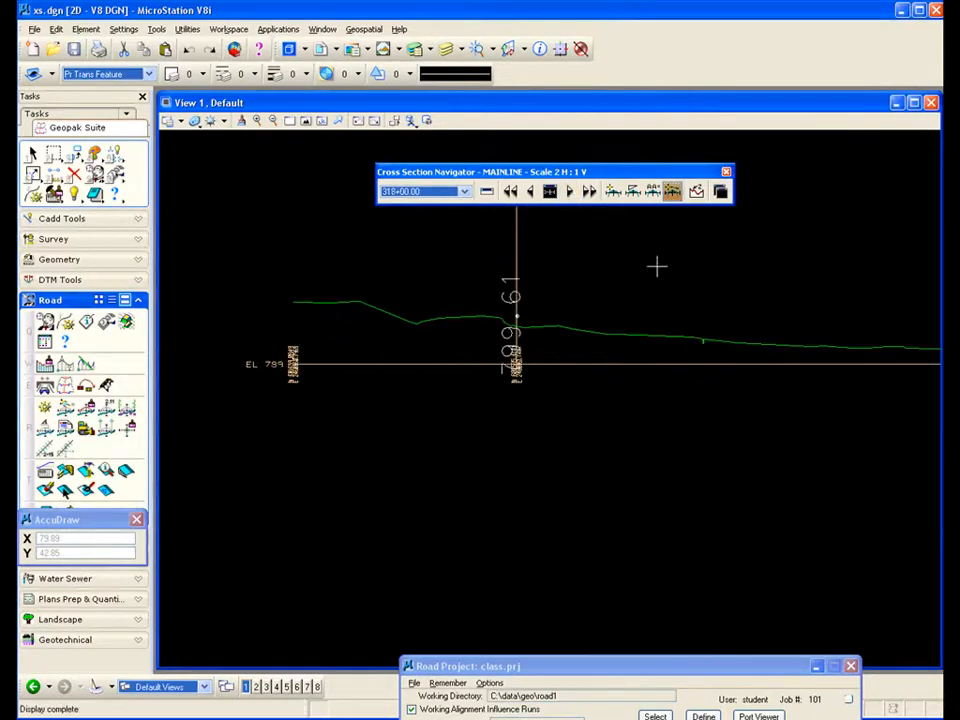
{"action": "scroll", "coordinate": [714, 337], "scroll_direction": "up", "scroll_amount": 4}
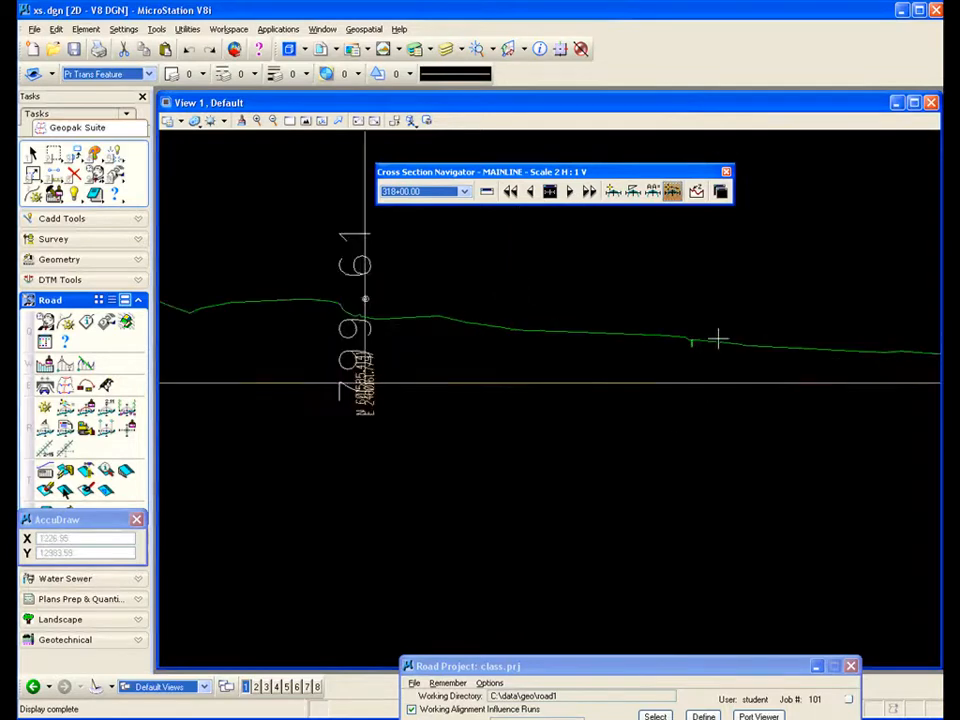
{"action": "scroll", "coordinate": [705, 337], "scroll_direction": "down", "scroll_amount": 5}
{"action": "scroll", "coordinate": [761, 330], "scroll_direction": "down", "scroll_amount": 2}
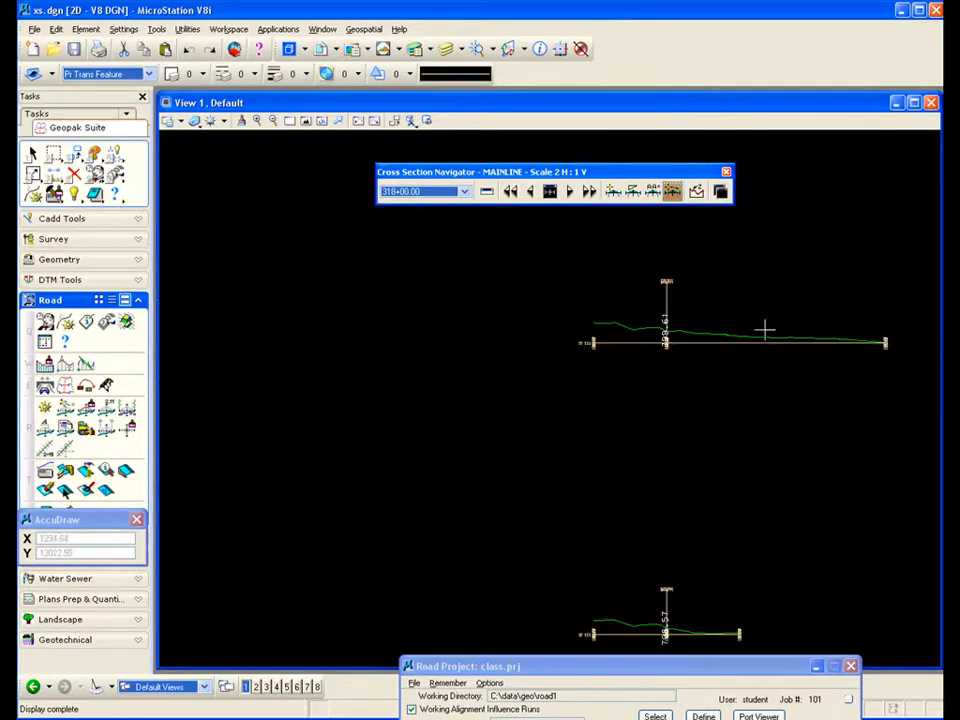